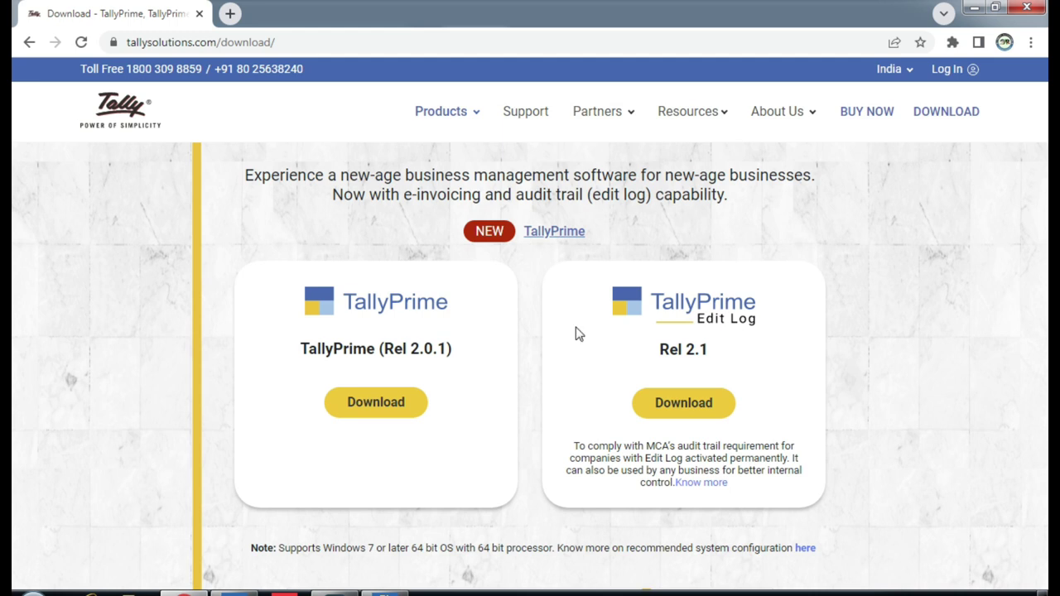
Step: Switch from the browser to TallyPrime and compare its product header with the TallyPrime Edit Log header
click(241, 593)
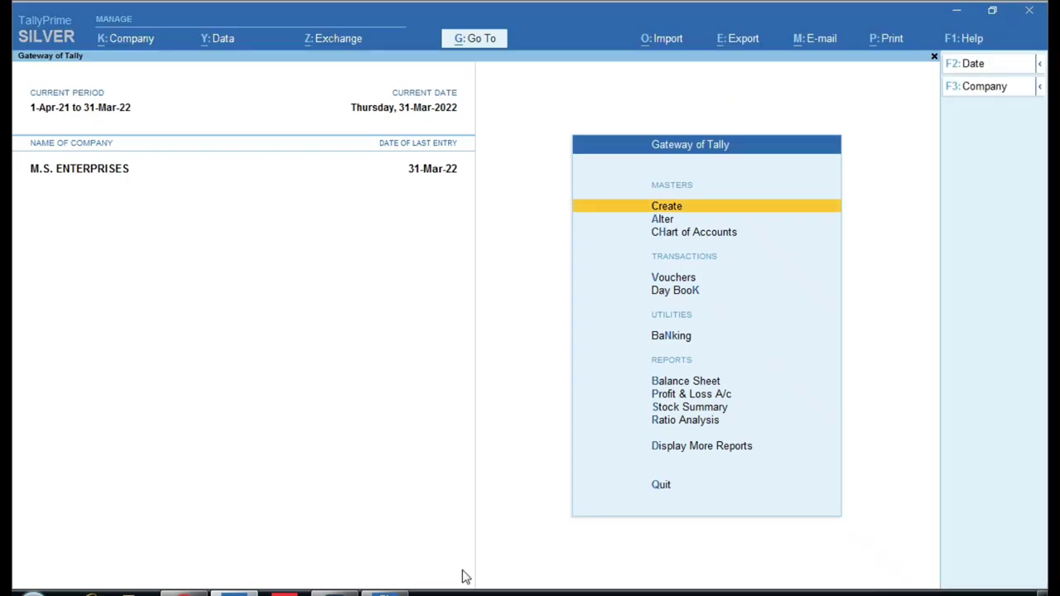
key(ctrl)
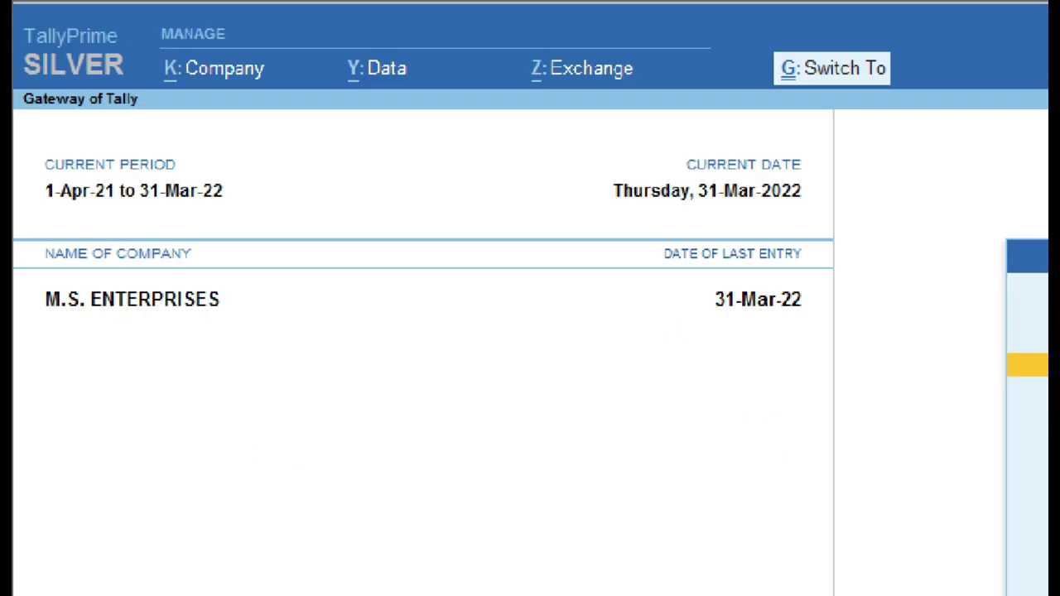
drag(16, 21, 178, 111)
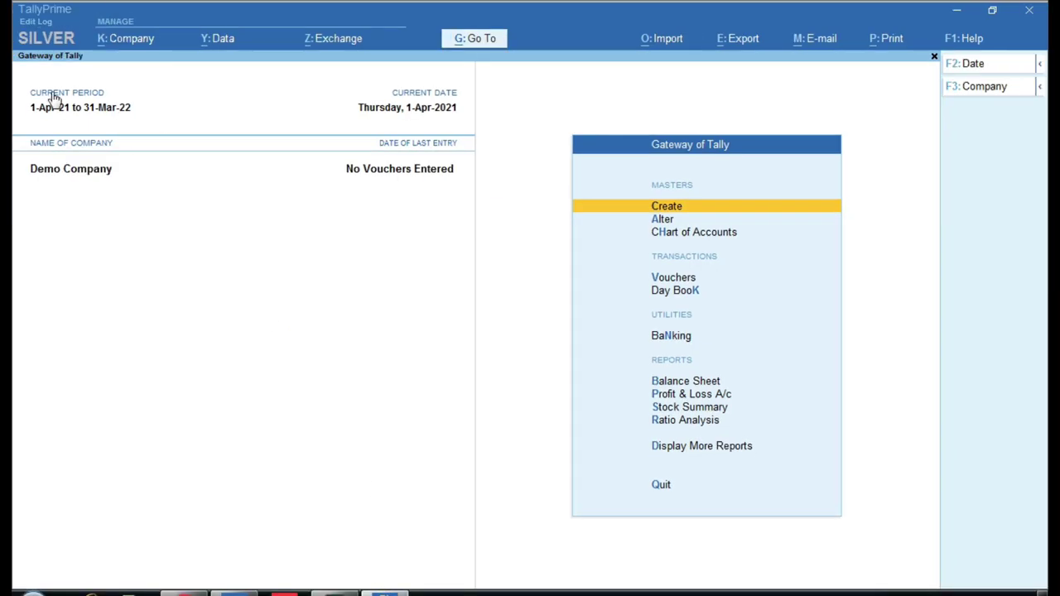
key(ctrl)
Step: Examine the company management options for M.S. ENTERPRISES, including the Edit Log and User Management entries
click(127, 40)
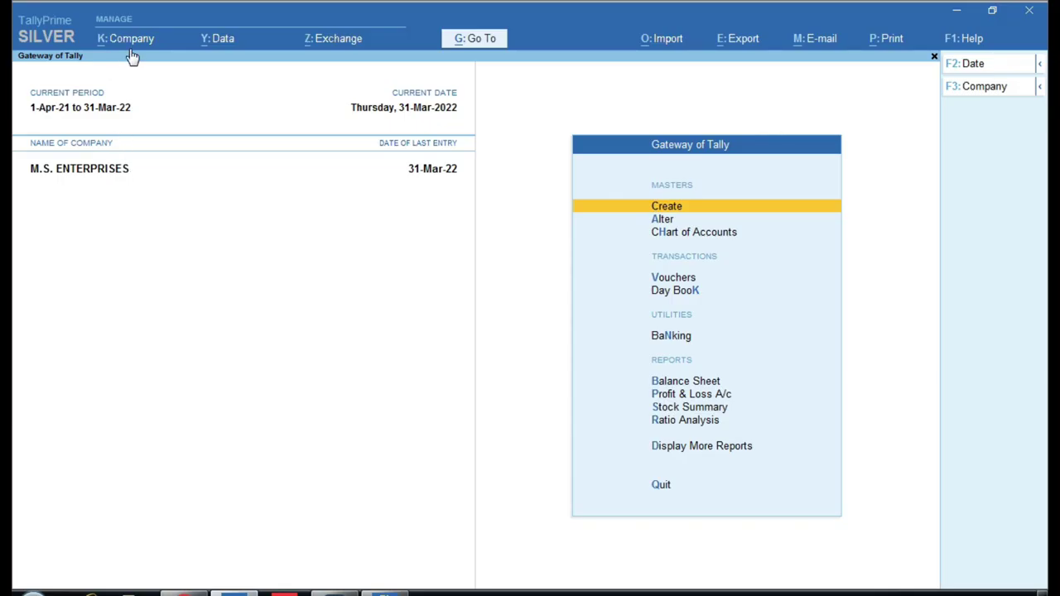
click(129, 39)
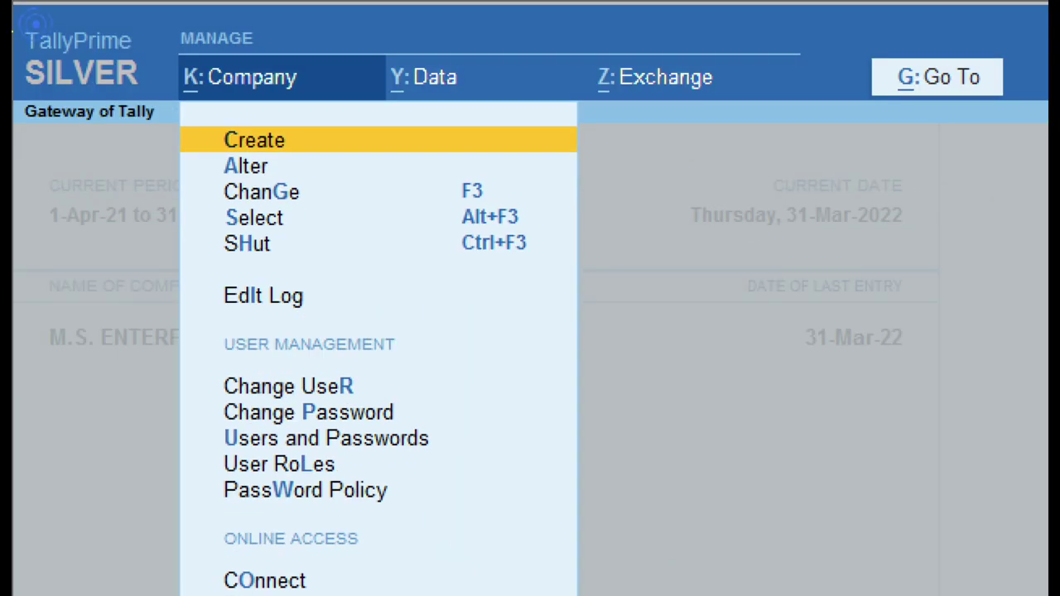
drag(199, 282, 386, 335)
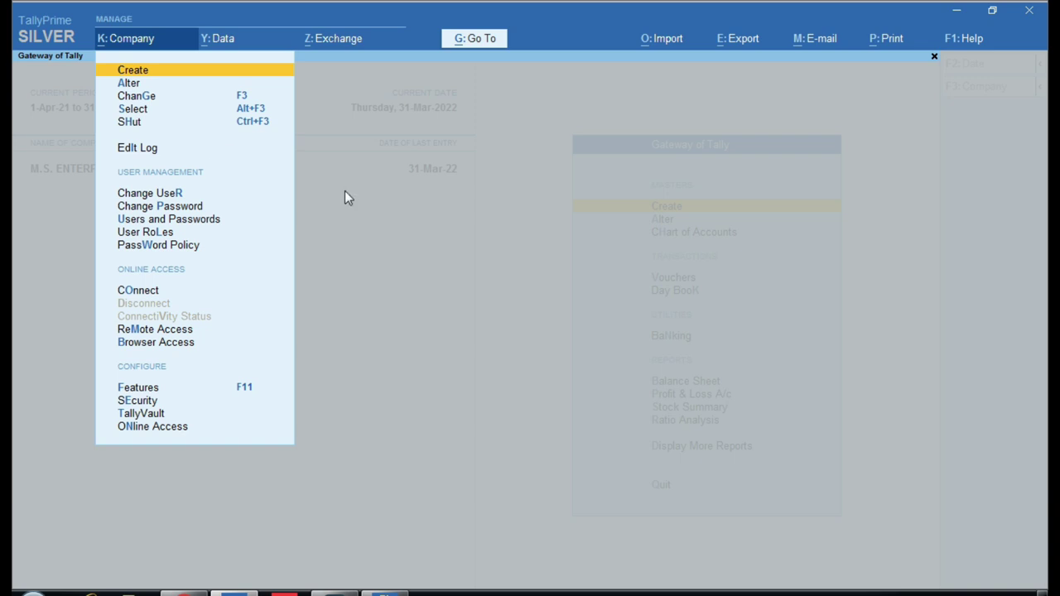
key(Escape)
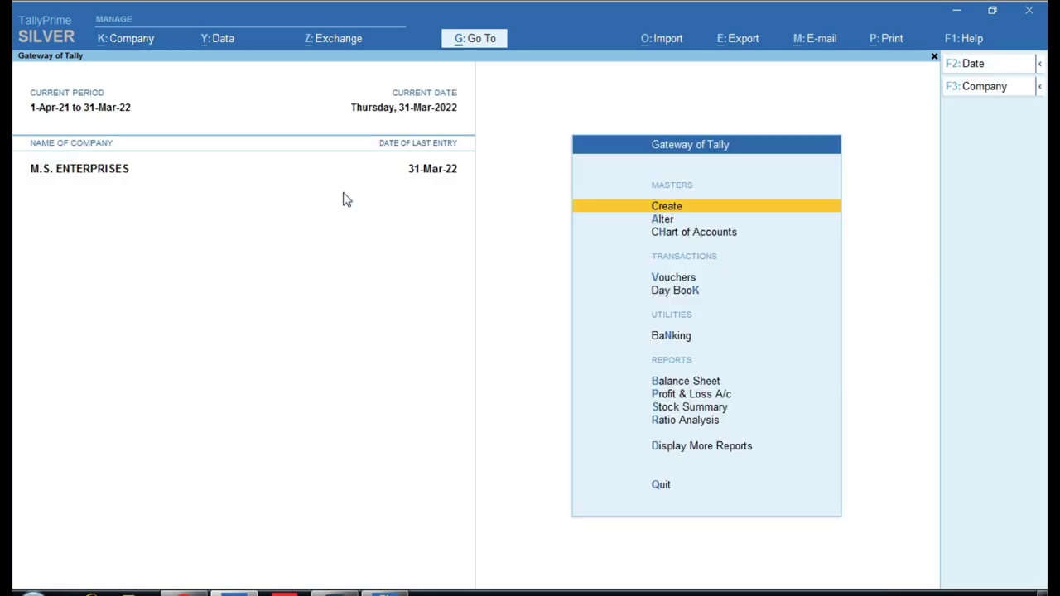
Step: Load the company Manpreet Traders and migrate its data with a backup to C:\
click(126, 41)
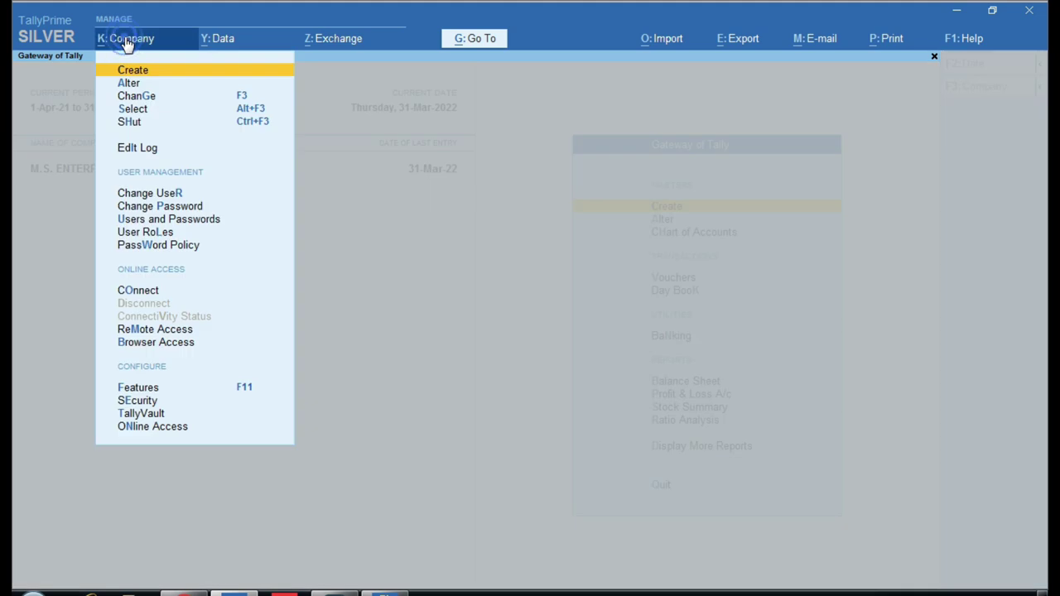
click(135, 122)
key(Return)
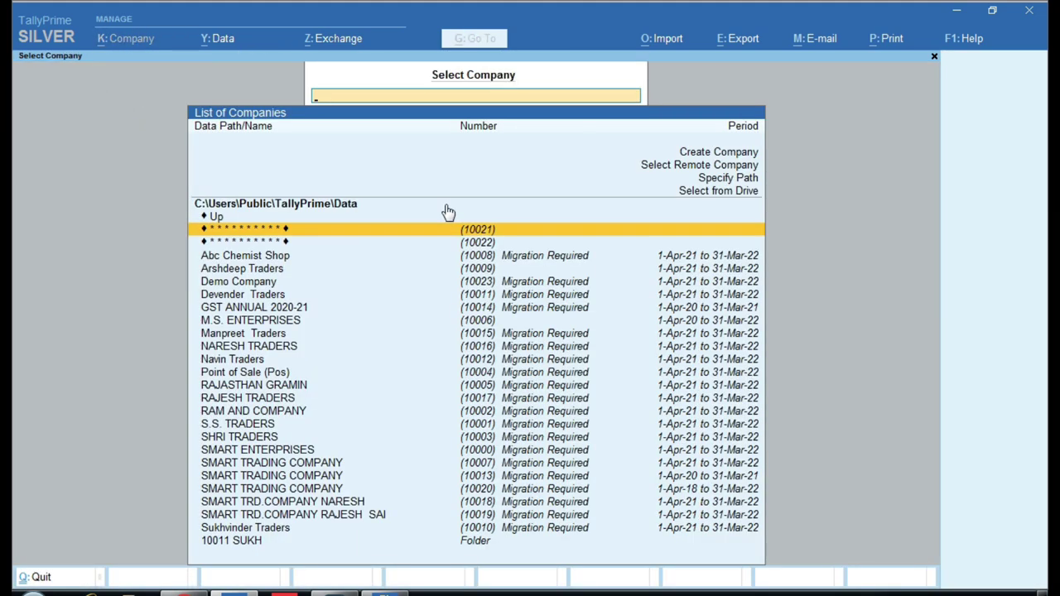
key(Down)
key(Down)
key(Down)
key(Down)
key(Down)
key(Down)
key(Down)
key(Down)
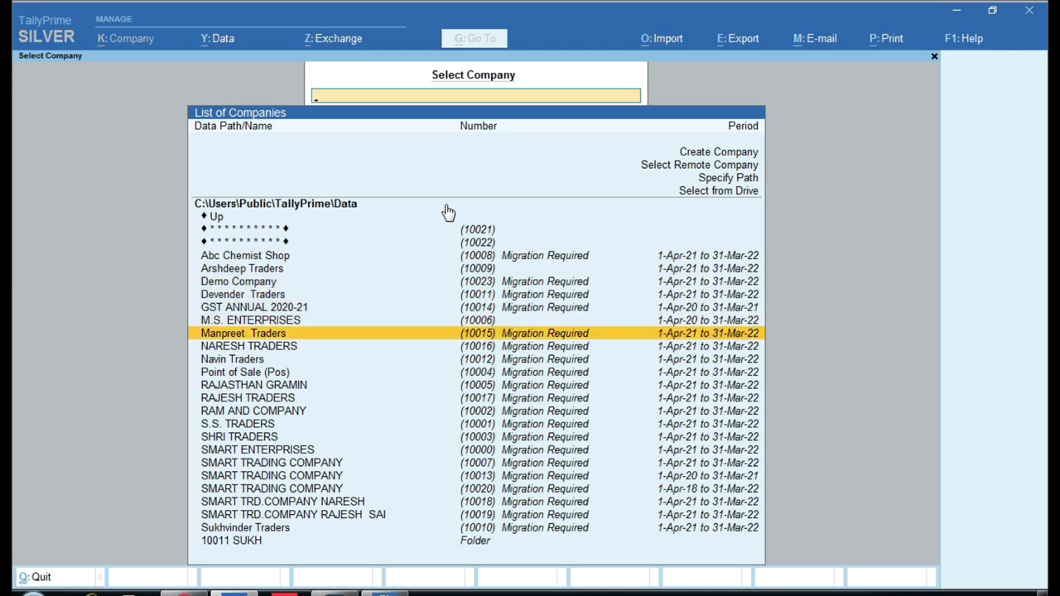
key(Return)
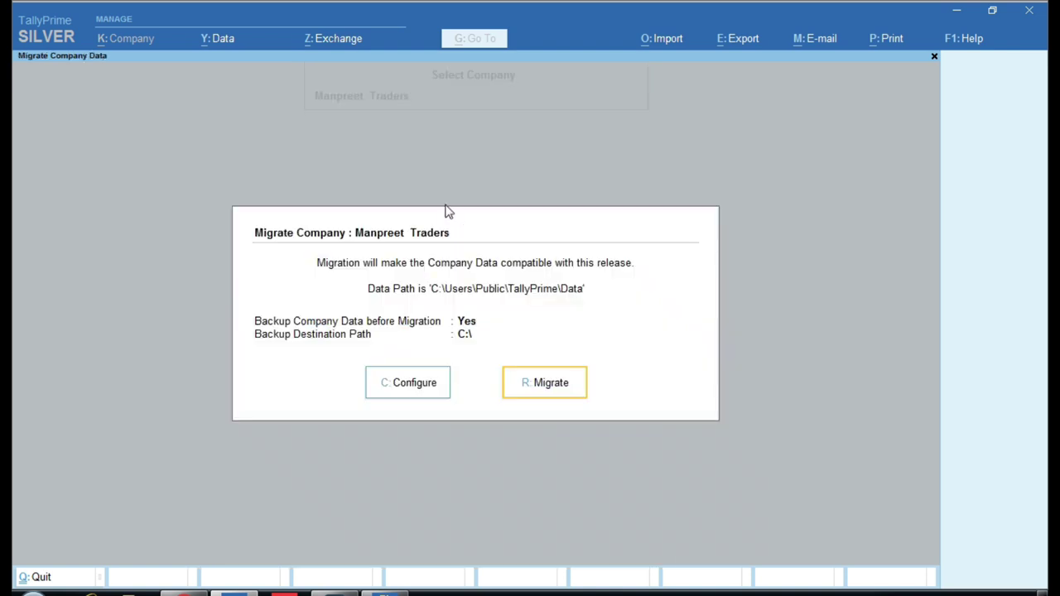
key(Return)
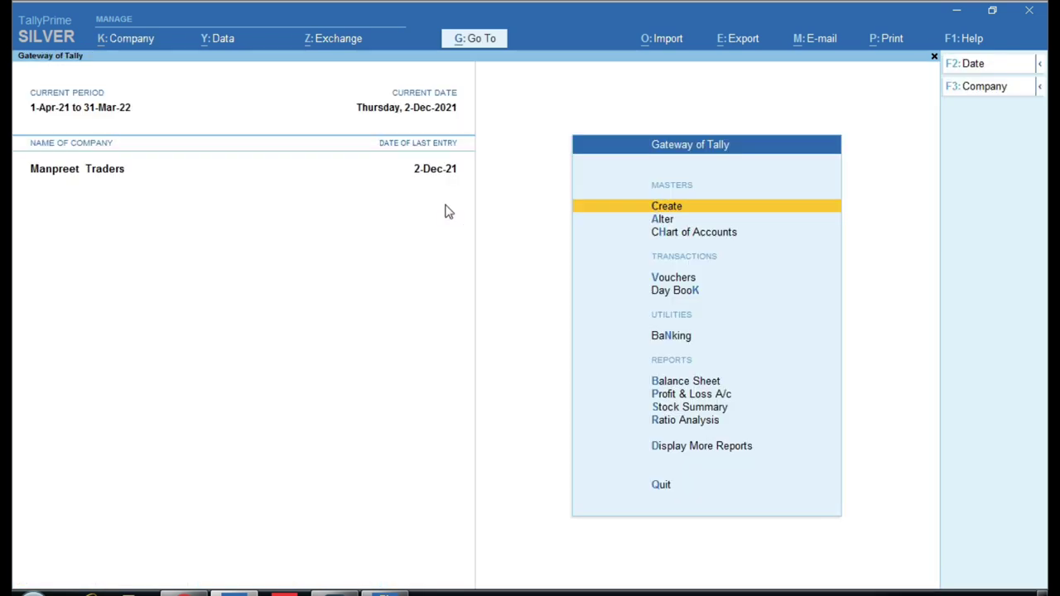
Step: Compare the company options of Manpreet Traders with TallyPrime Edit Log, and view the activities affecting Demo Company's edit log
click(139, 40)
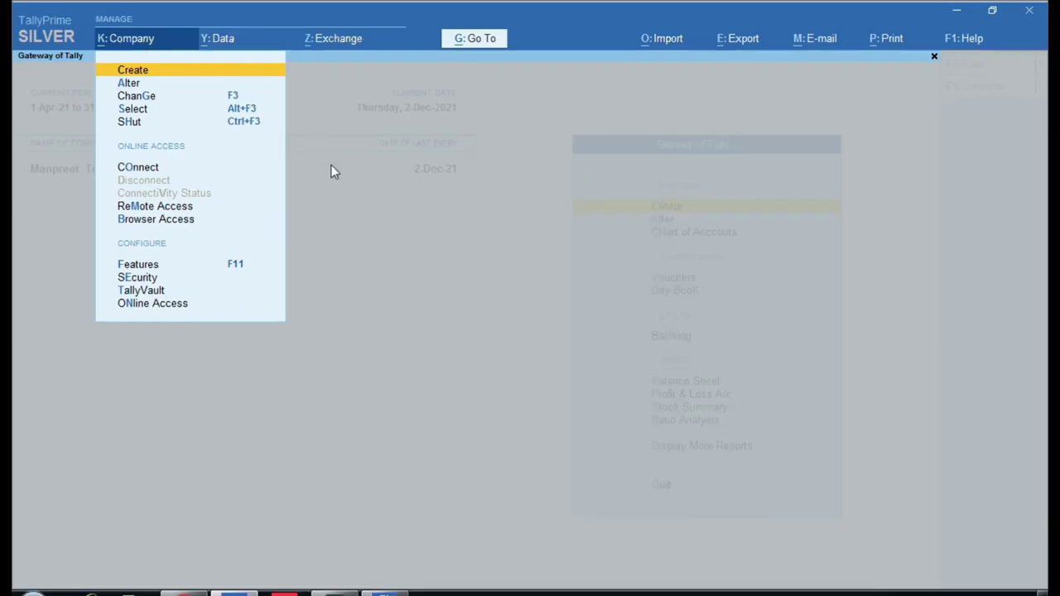
mouse_move(384, 593)
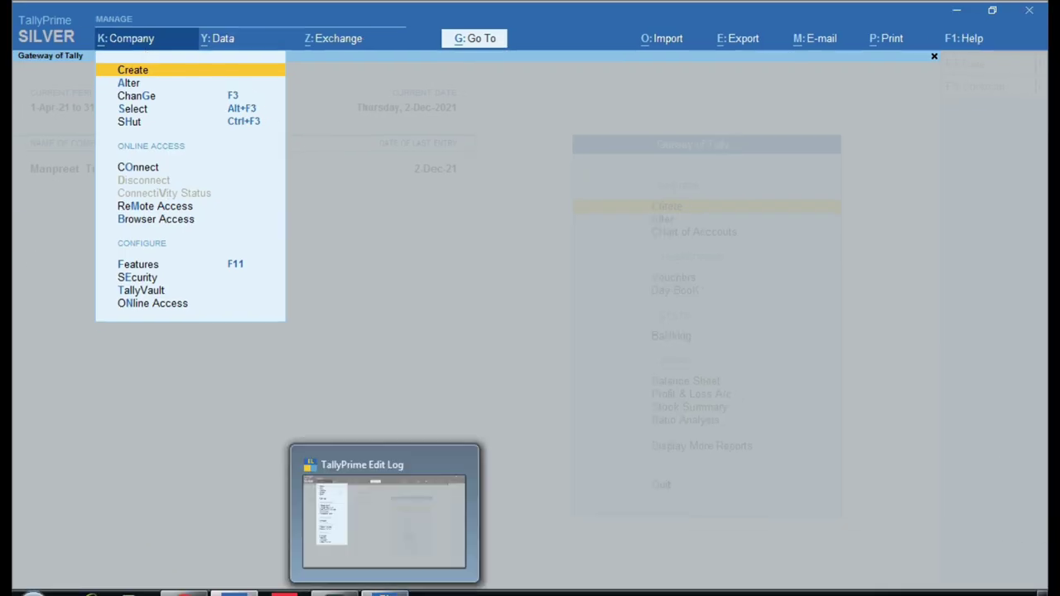
click(386, 476)
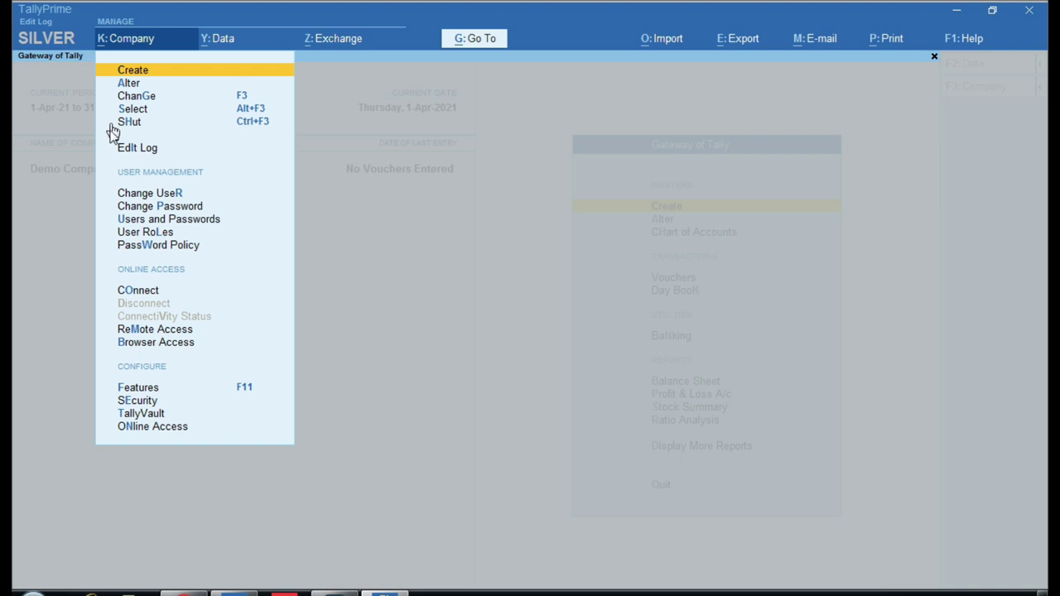
click(157, 146)
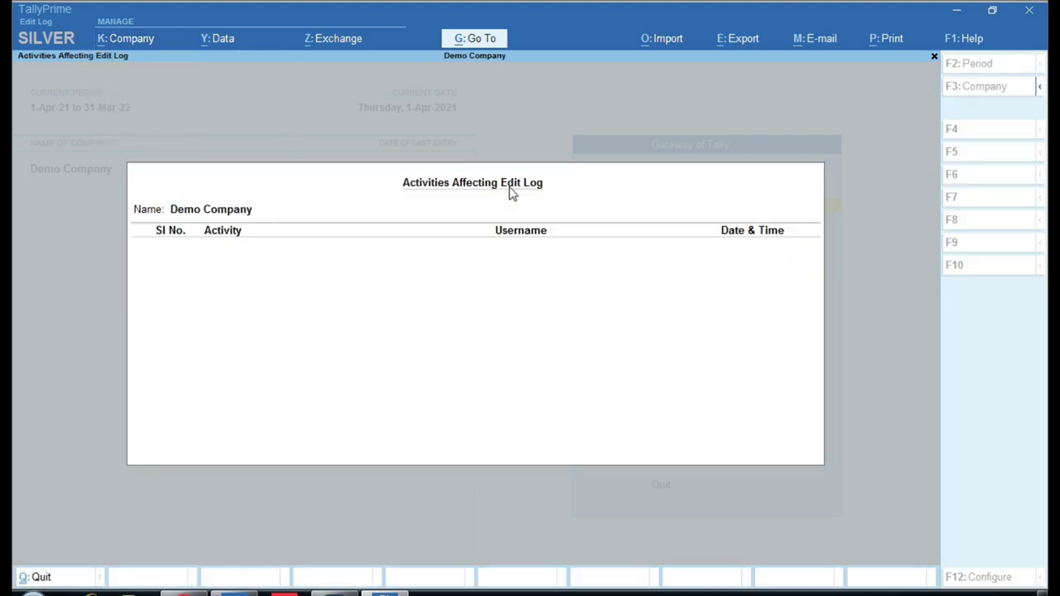
key(Escape)
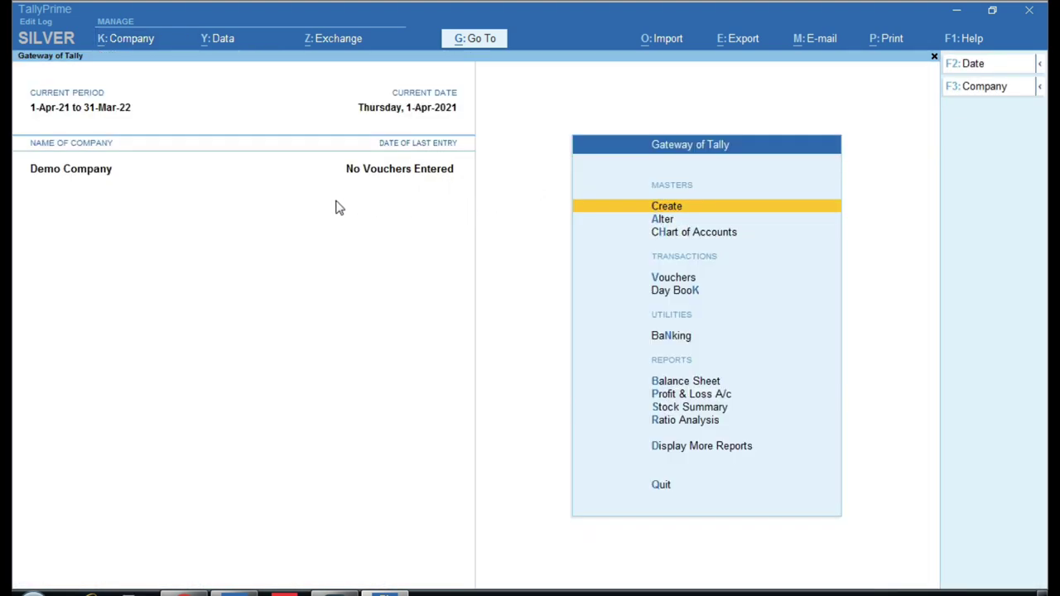
Step: Examine the TallyVault password and user access control settings in the company creation form, and leave without creating a company
click(124, 38)
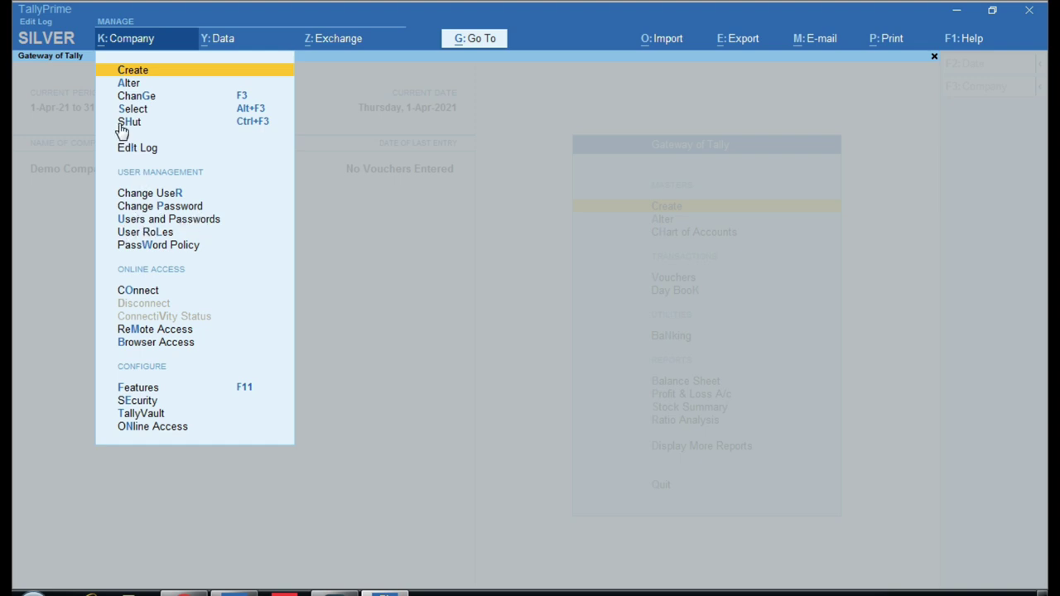
click(134, 70)
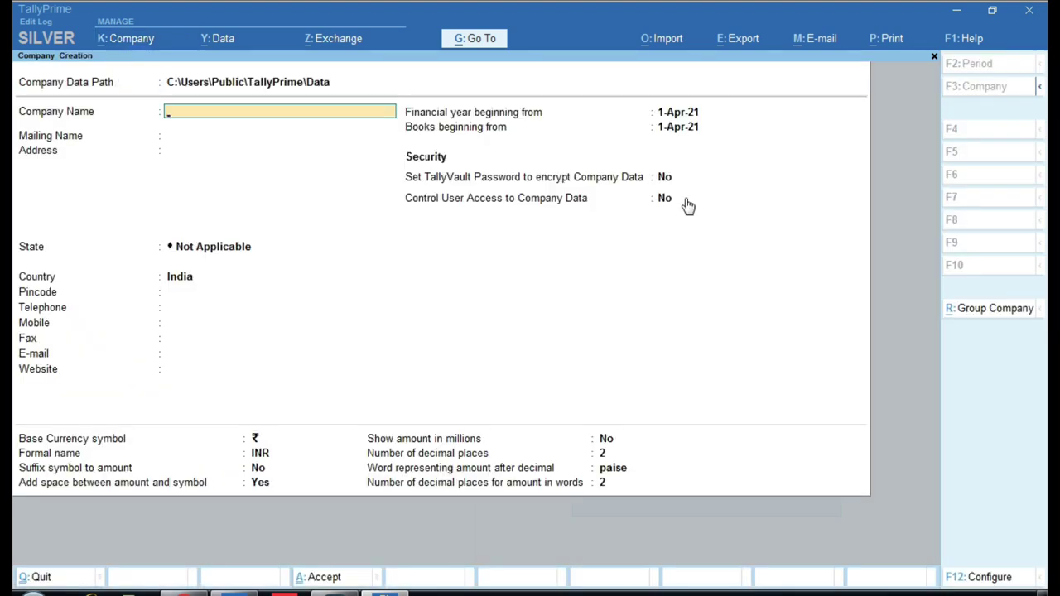
key(alt)
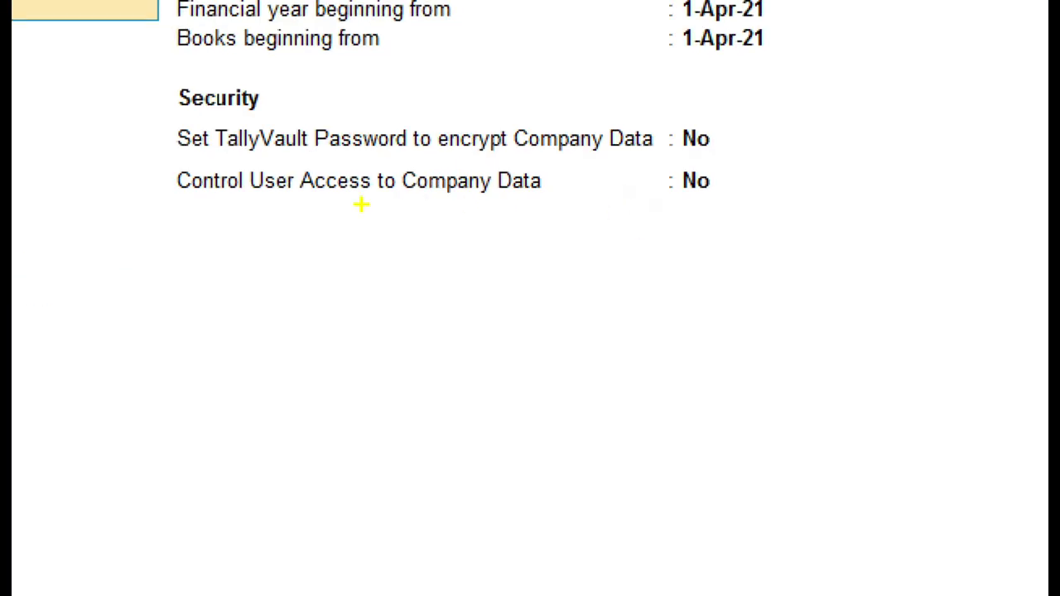
drag(111, 144, 294, 189)
mouse_move(373, 180)
mouse_down()
mouse_move(800, 218)
mouse_move(804, 244)
mouse_up()
mouse_move(663, 163)
mouse_down()
mouse_move(717, 218)
mouse_move(757, 218)
mouse_up()
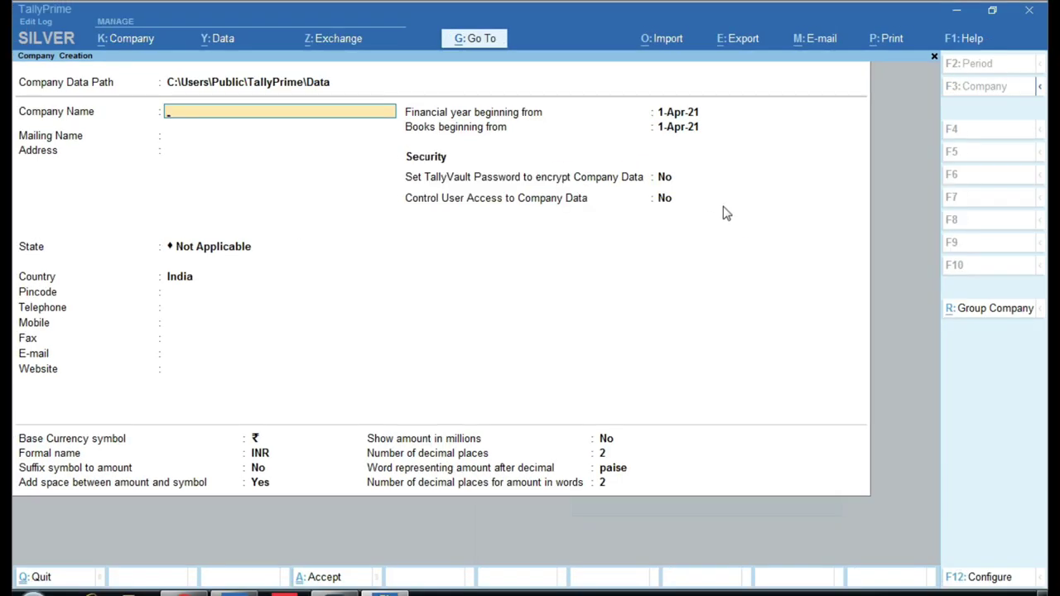
key(Escape)
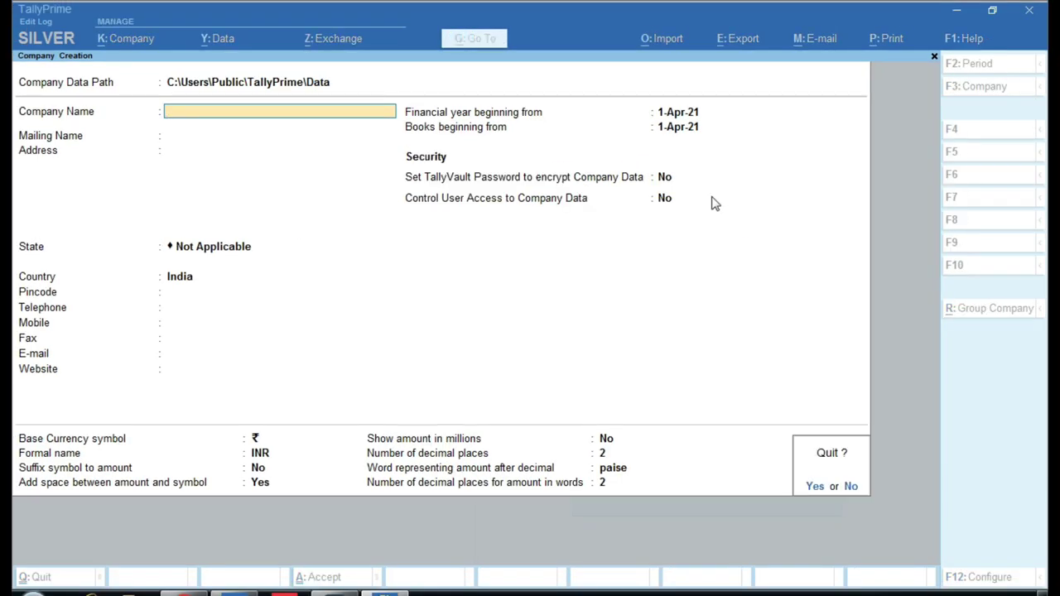
key(y)
Step: Review Demo Company's management options and open accounting voucher creation for a payment
click(124, 38)
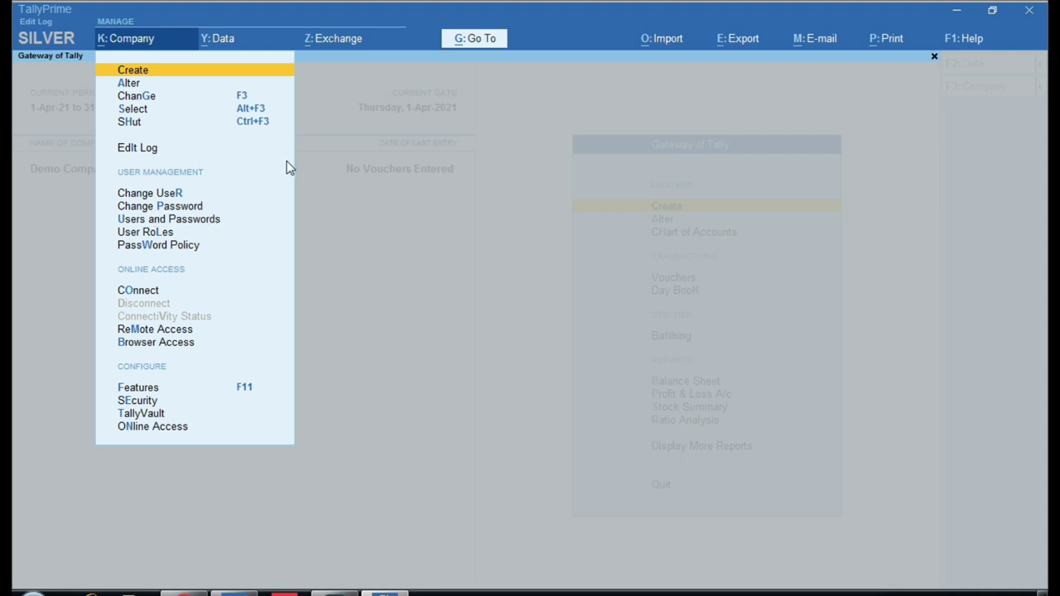
click(370, 191)
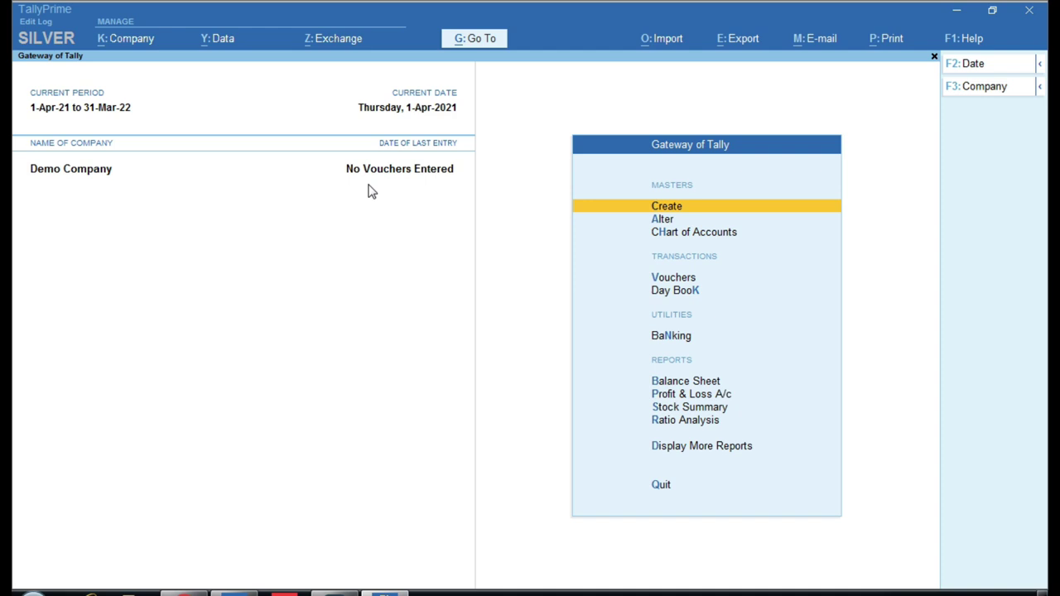
key(Down)
key(Down)
key(Down)
key(Return)
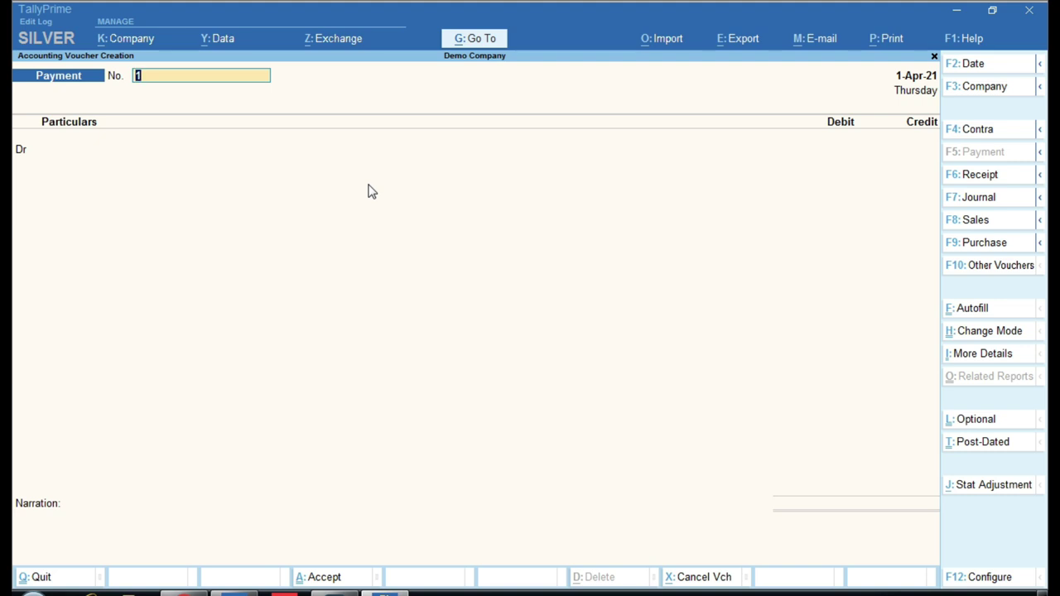
Step: Check the company options for Manpreet Traders in standard TallyPrime against those in TallyPrime Edit Log
key(Escape)
key(alt+k)
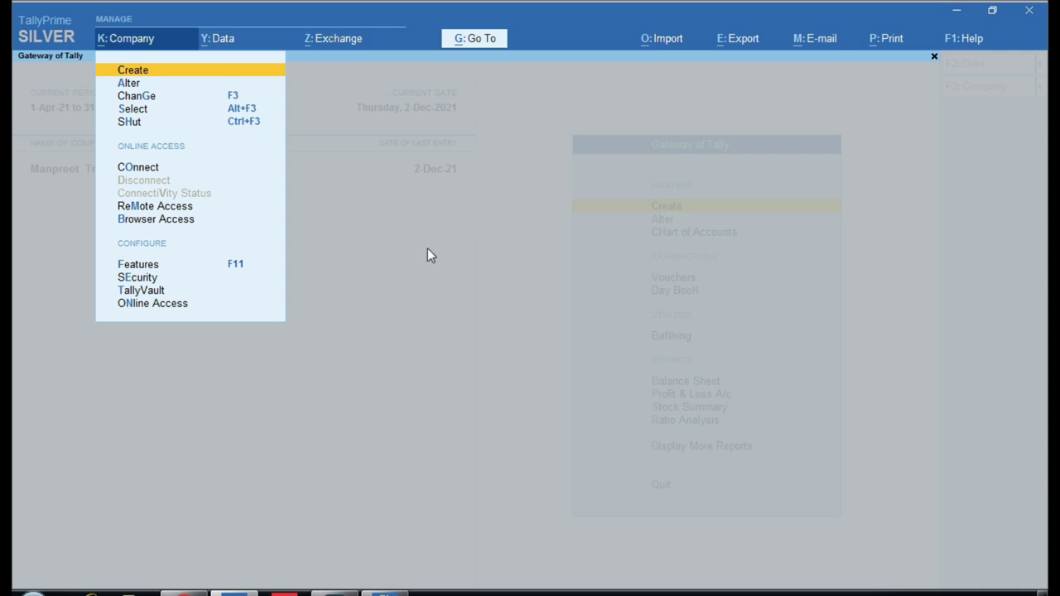
mouse_move(237, 586)
click(224, 506)
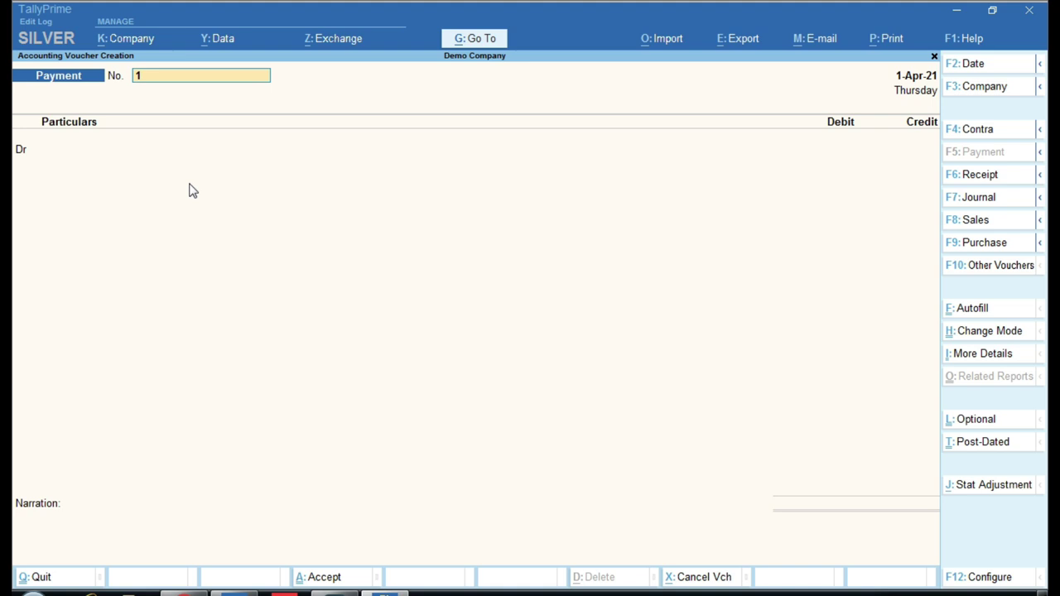
Step: Examine the Tally Software Services validity in the license information
click(54, 39)
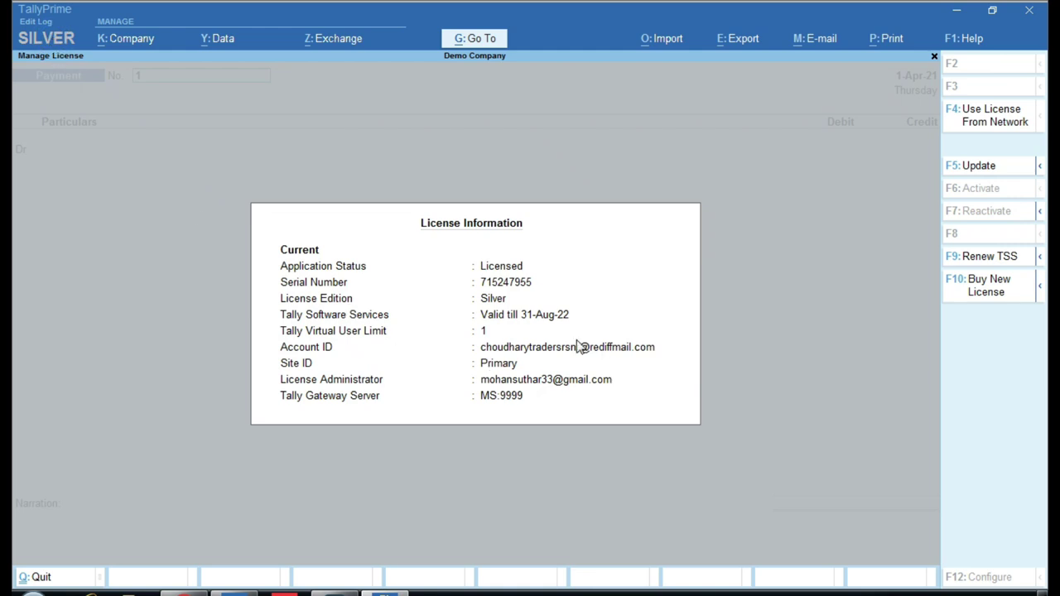
key(ctrl)
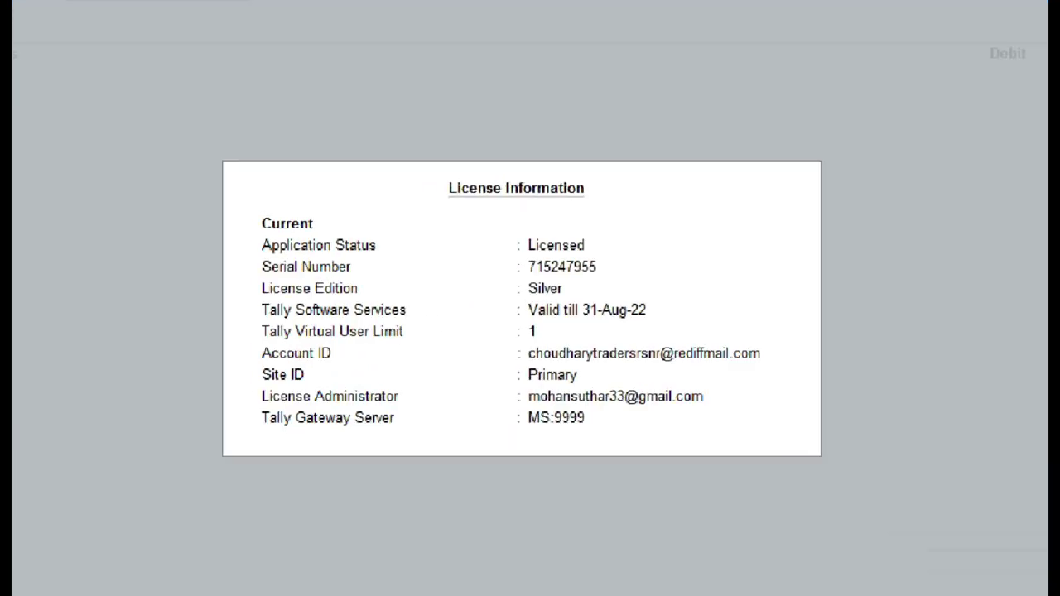
drag(202, 290, 457, 318)
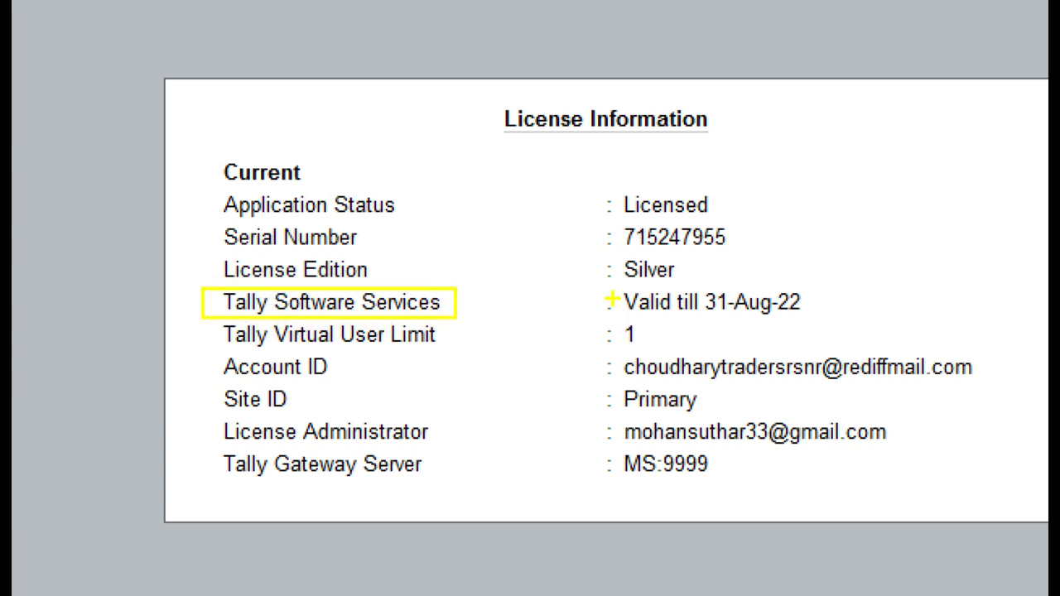
drag(610, 279, 817, 315)
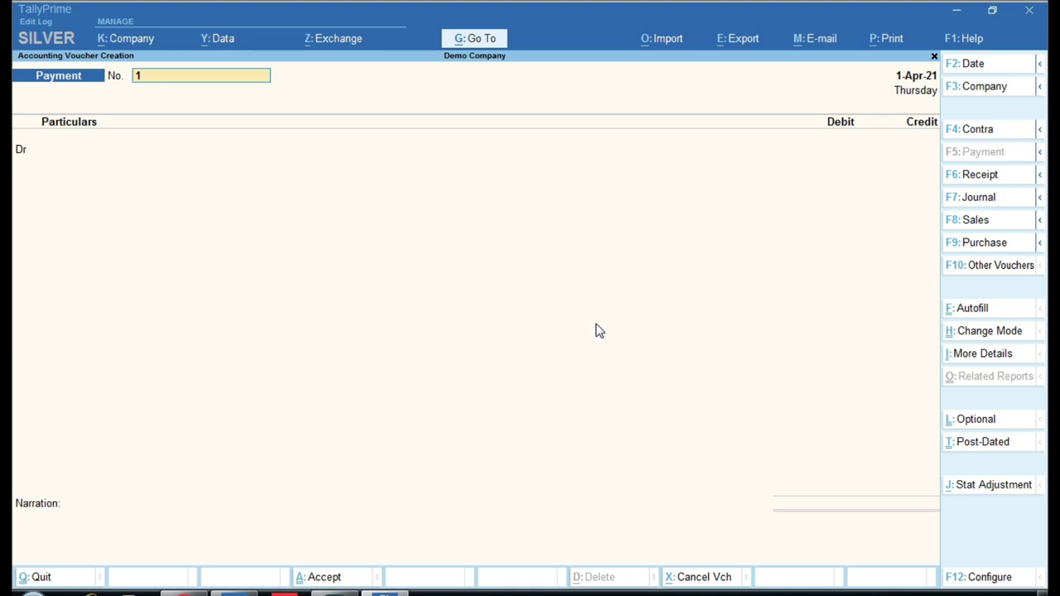
Step: Check the edit log activities of Demo Company again from the voucher screen and close them
click(137, 39)
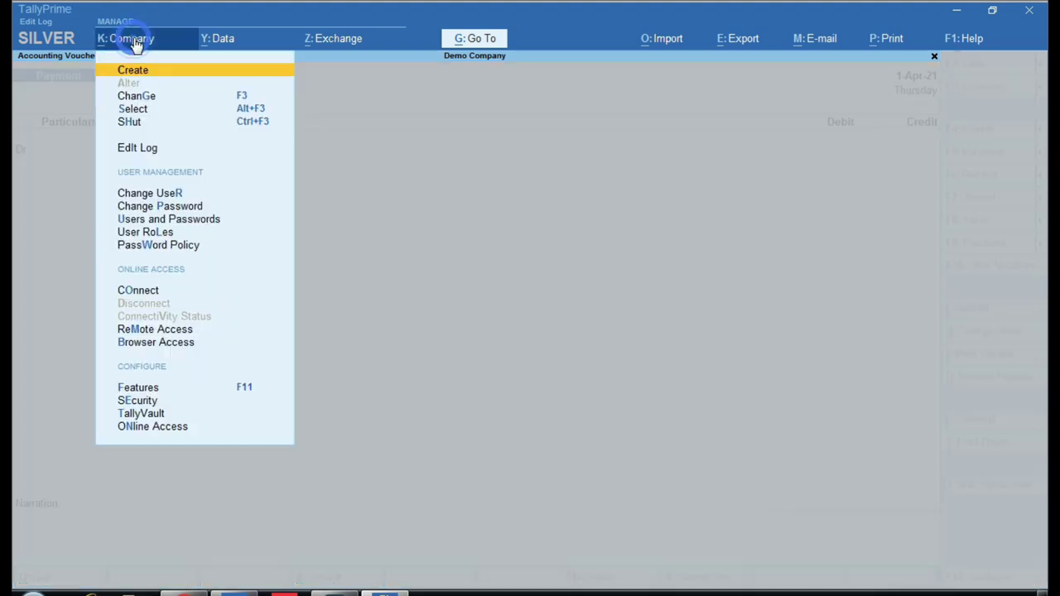
click(146, 150)
key(Escape)
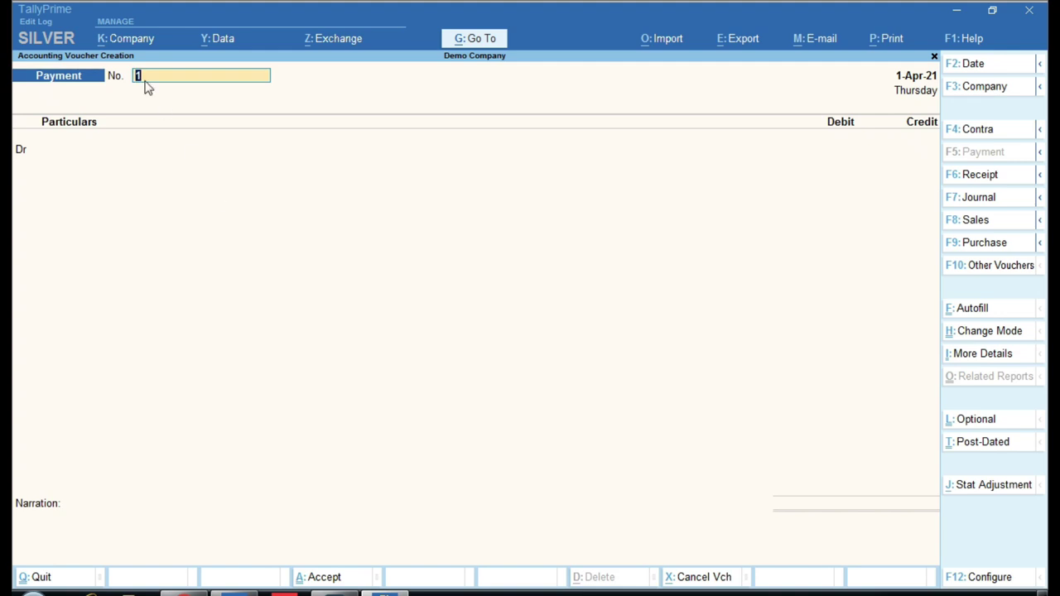
Step: Open the list of users and passwords for Demo Company
click(129, 38)
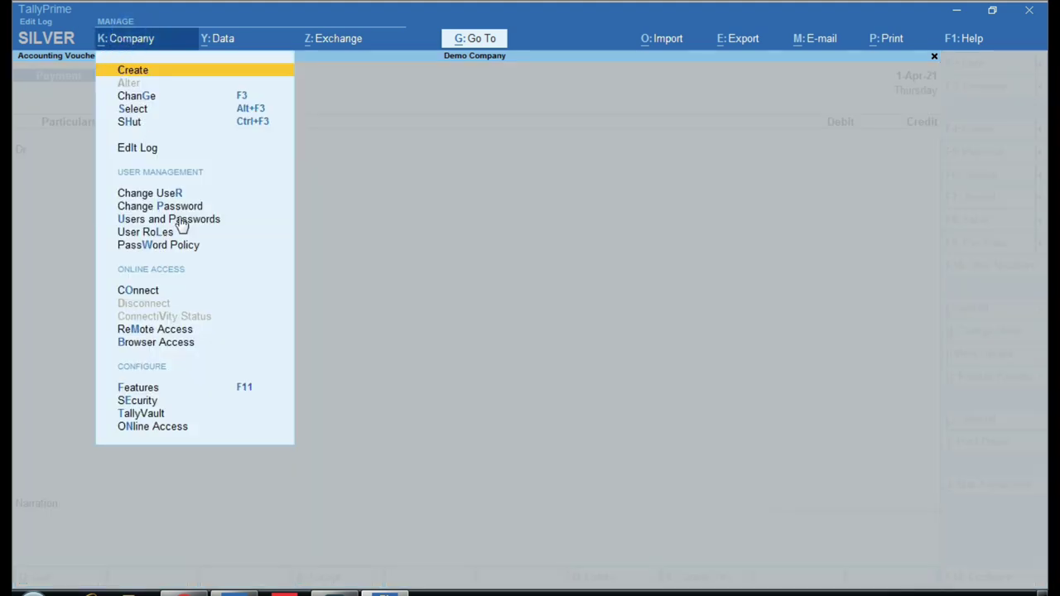
click(176, 220)
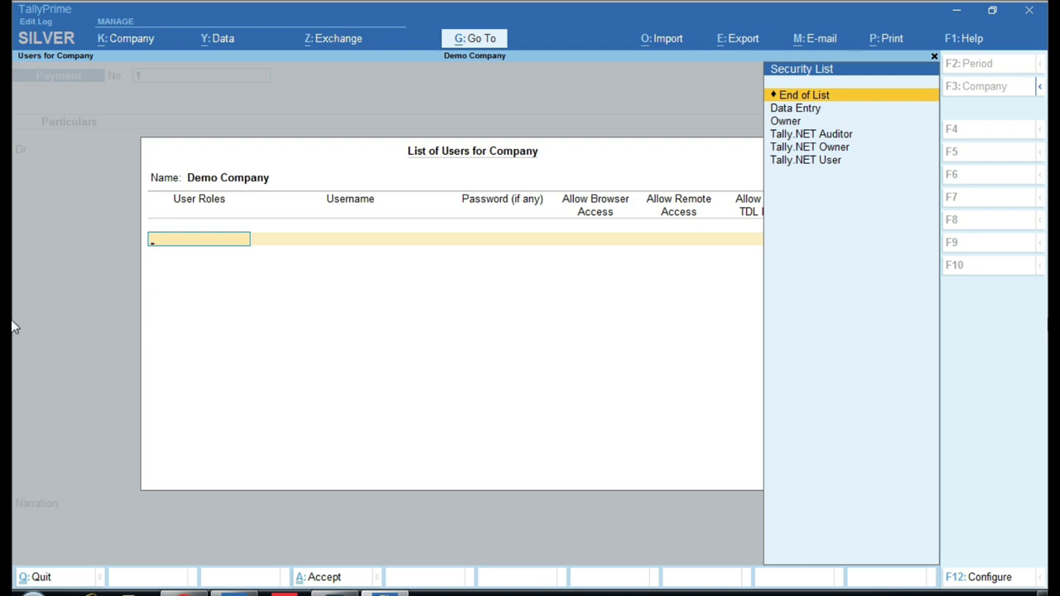
Step: Add user A to Demo Company with the Data Entry role and set the user's password
key(Down)
key(Down)
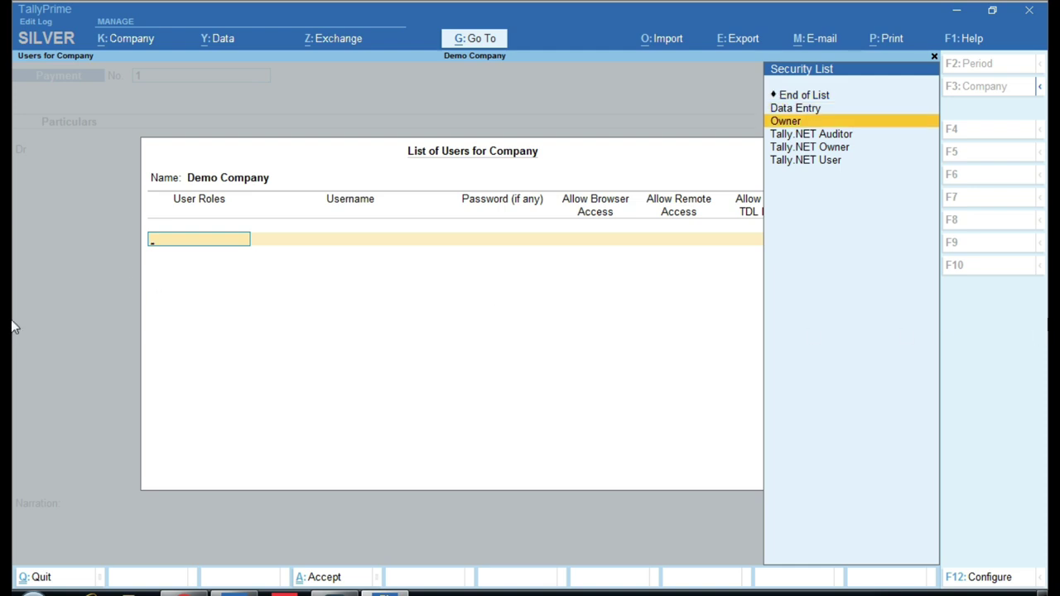
key(Up)
key(Return)
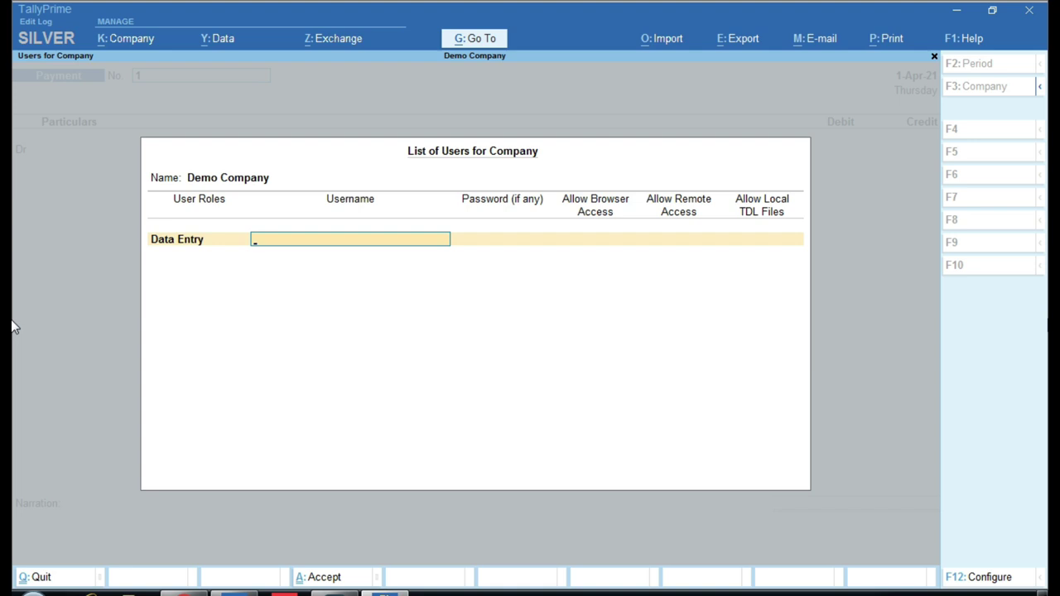
text(a)
key(BackSpace)
text(A)
key(Return)
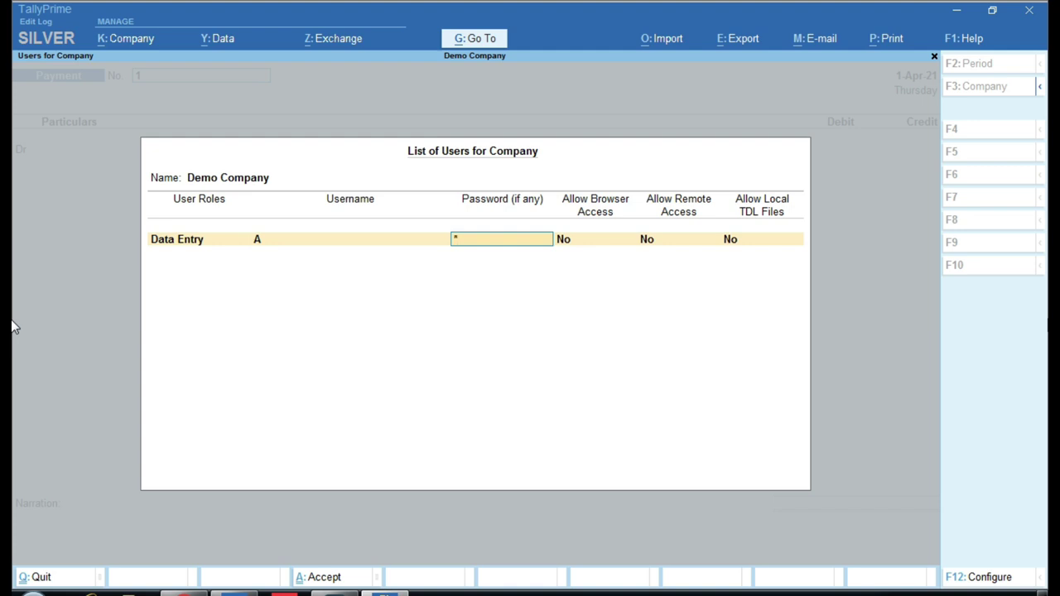
key(Return)
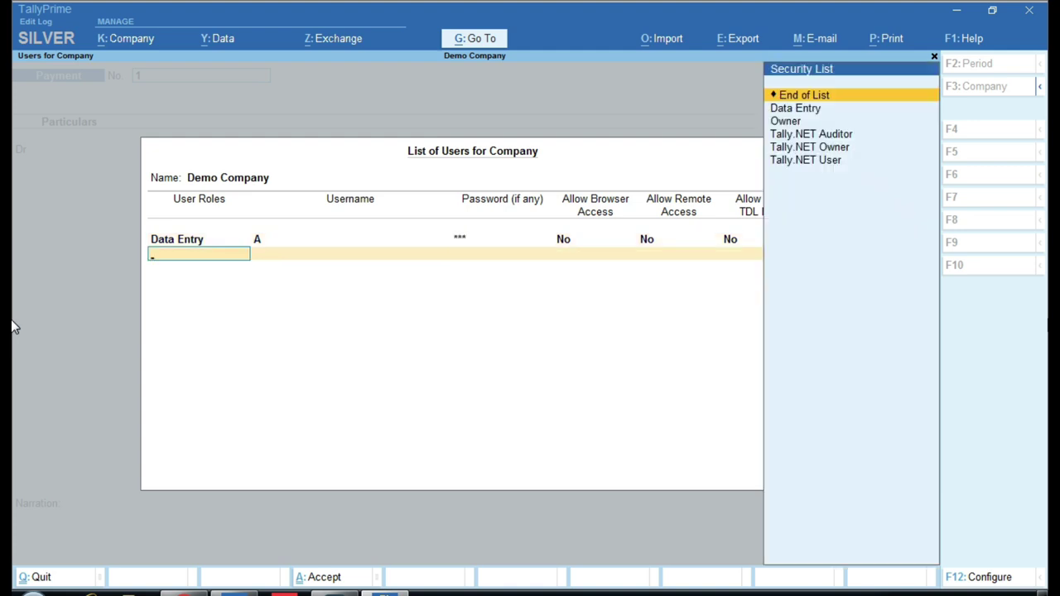
Step: Add user B with the Owner role, enter the user's password, and save the list of users
key(Down)
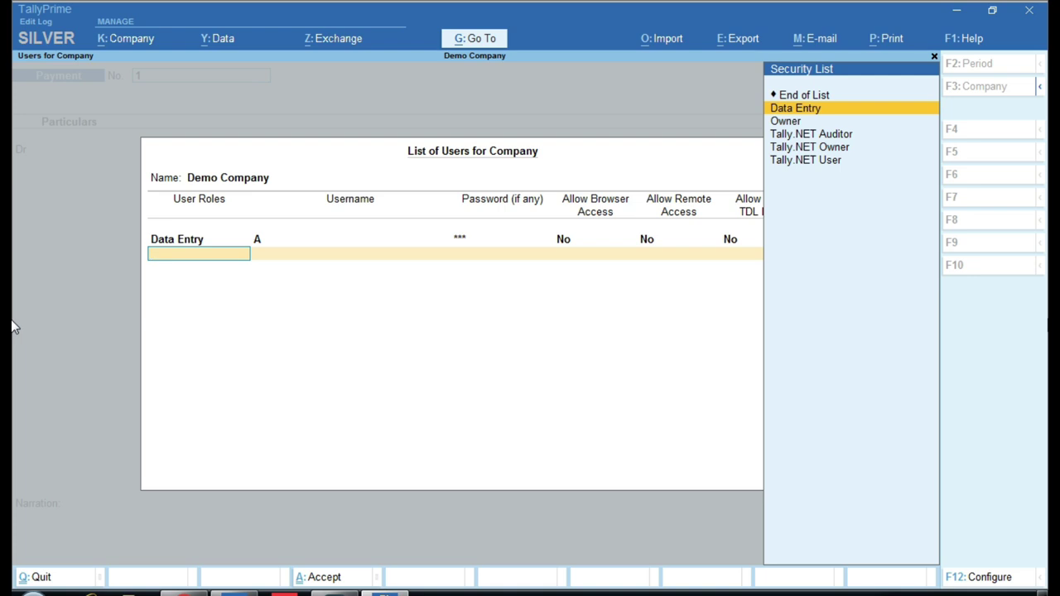
key(Down)
key(Return)
text(B)
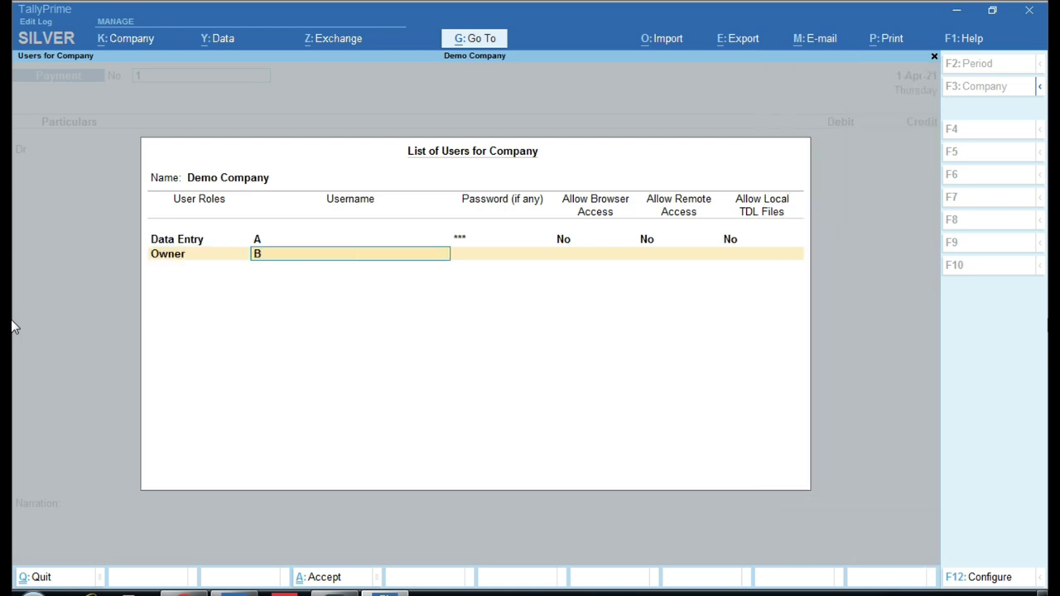
key(Return)
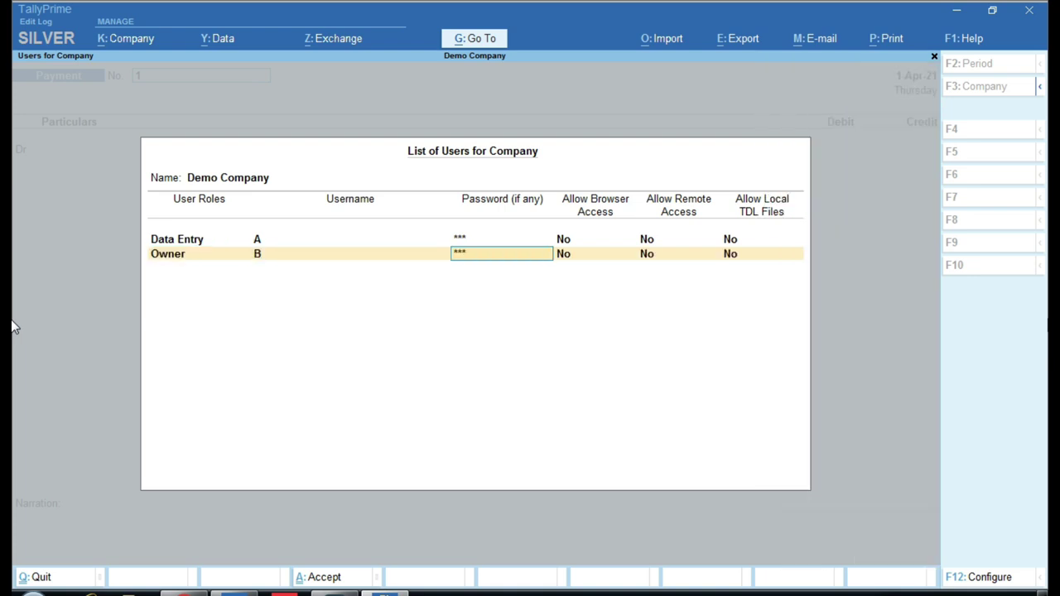
key(Return)
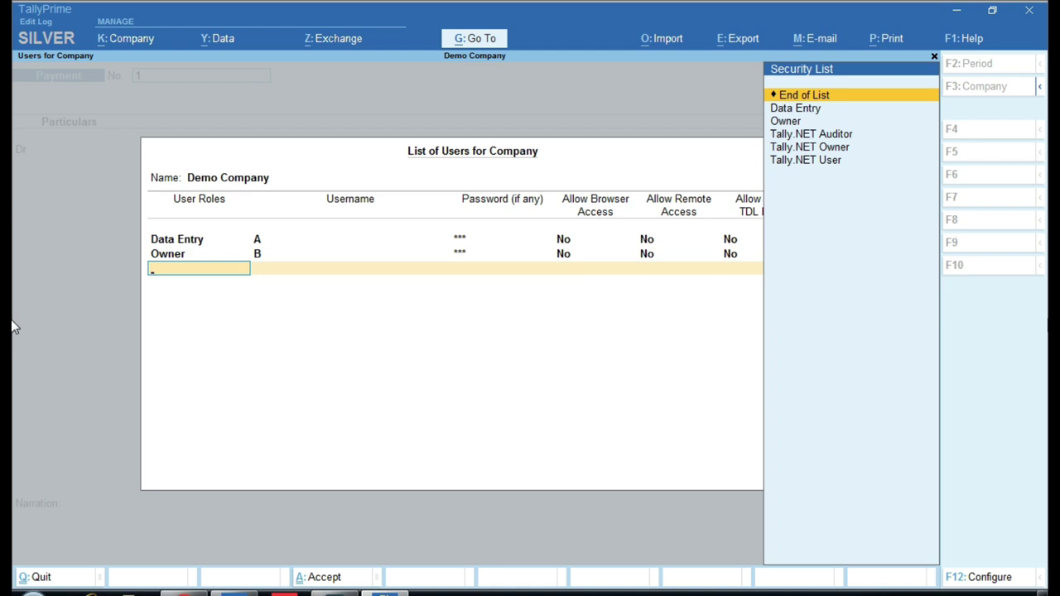
key(Return)
key(Return)
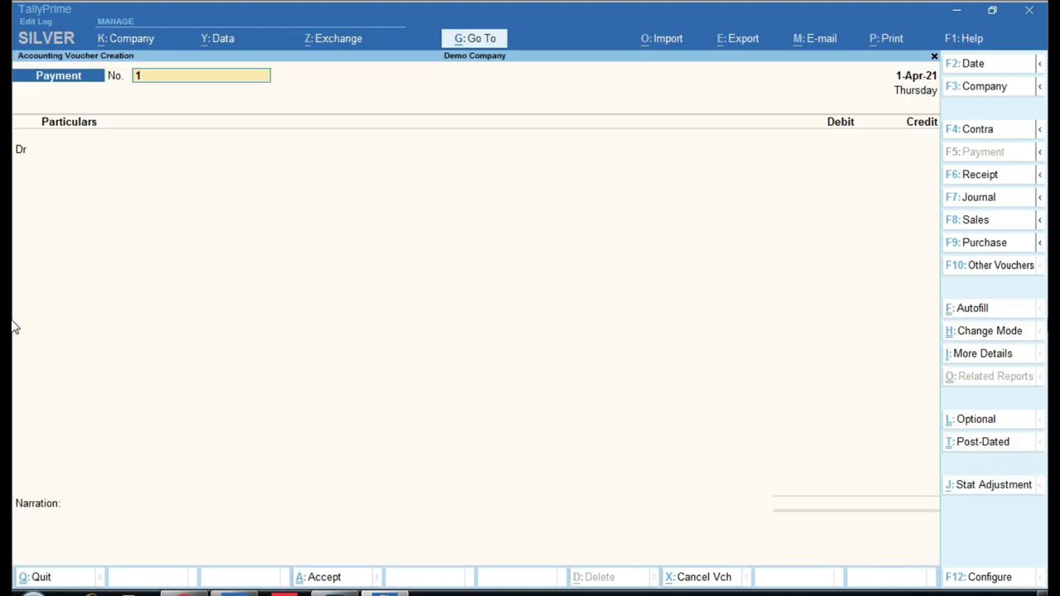
Step: Leave voucher creation and check the activities affecting the edit log of Demo Company
key(BackSpace)
key(Escape)
key(y)
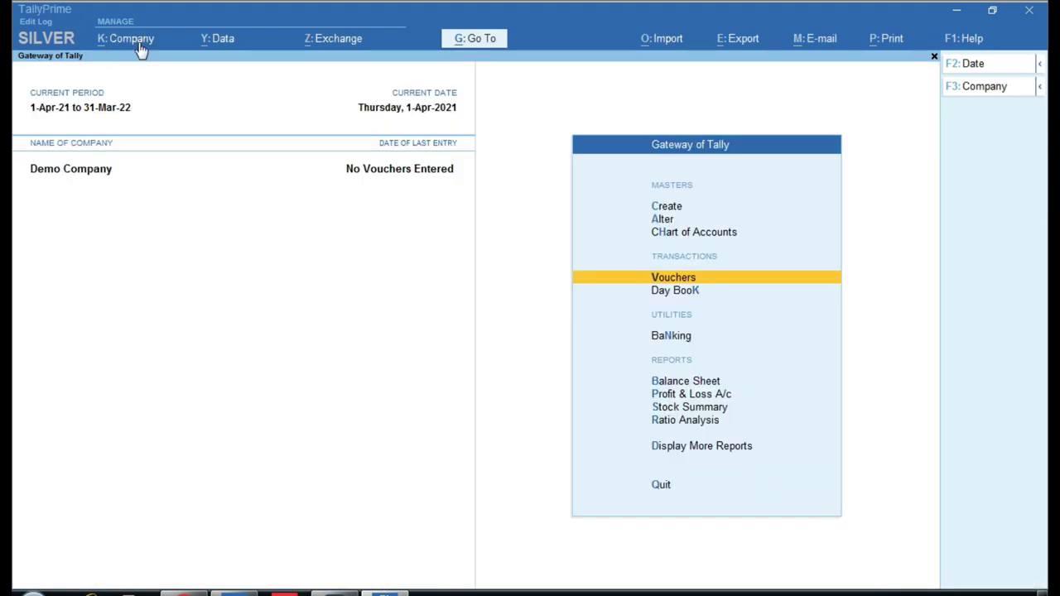
click(131, 38)
click(149, 147)
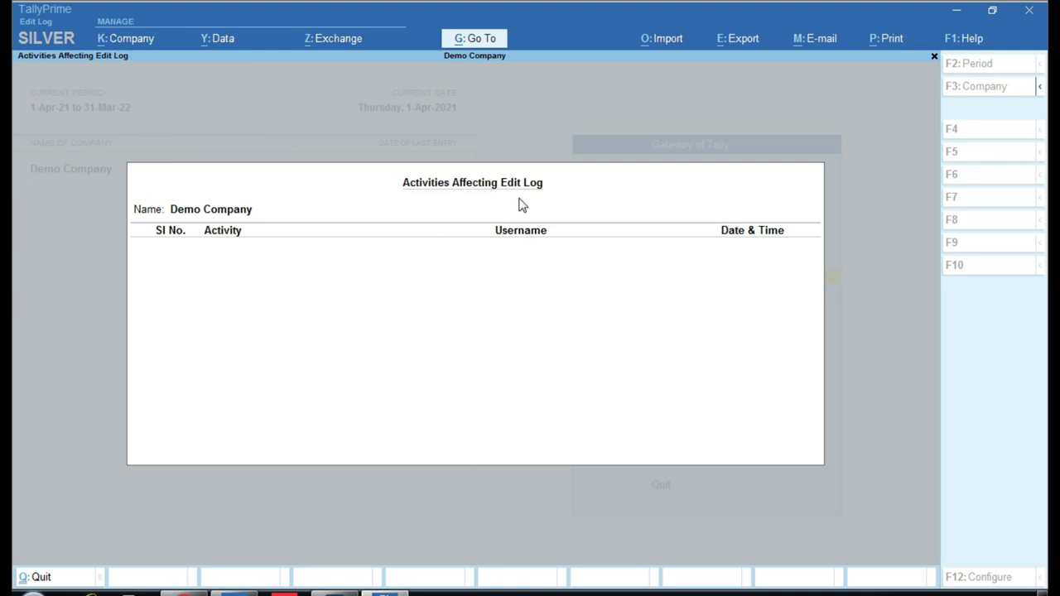
key(Escape)
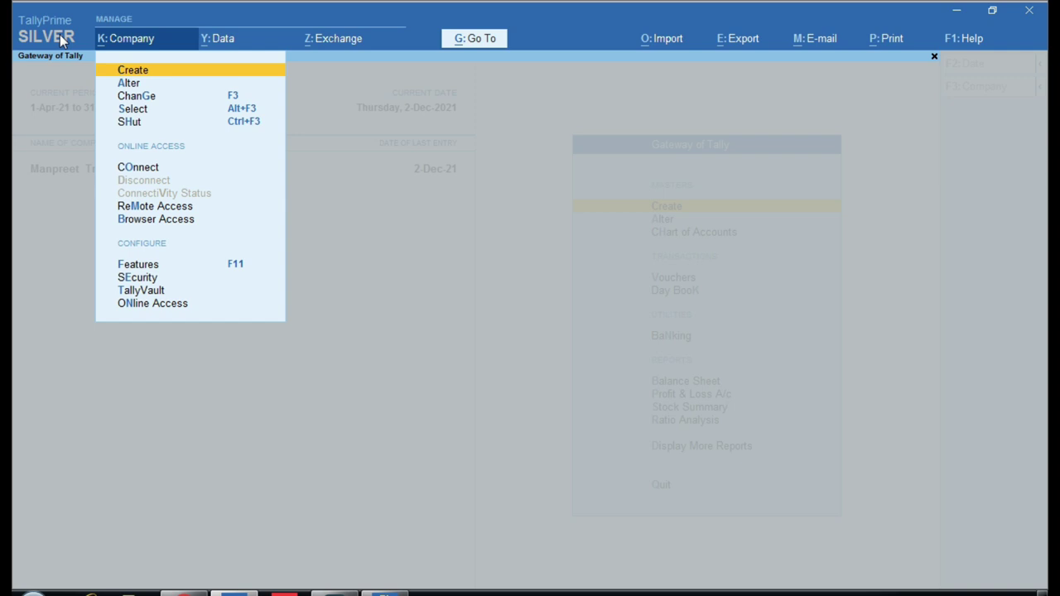
Step: Switch to Chrome, search Google for YouTube in a new tab, and open the YouTube site
click(391, 153)
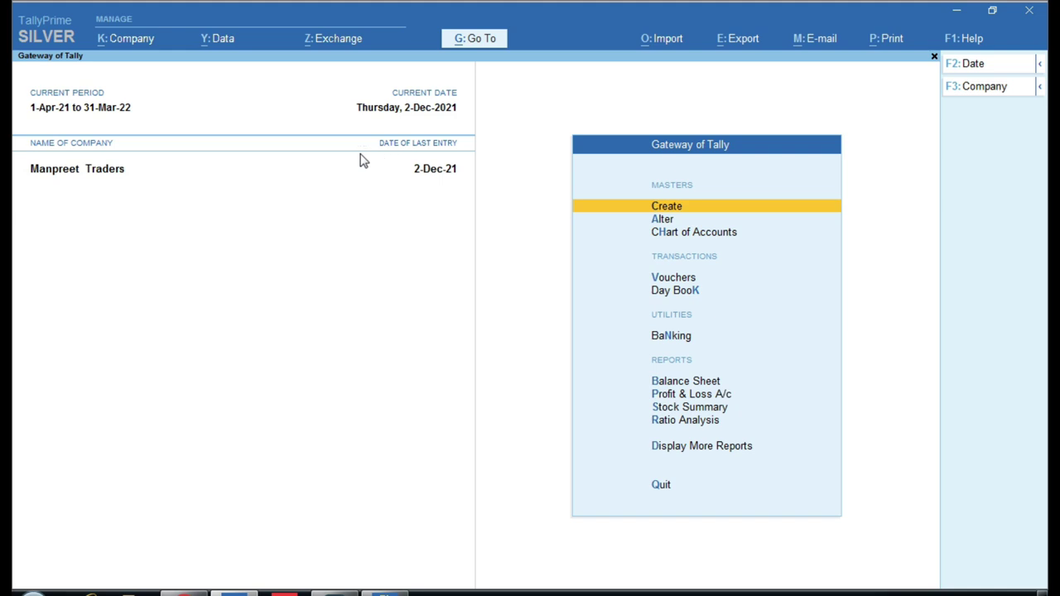
click(184, 592)
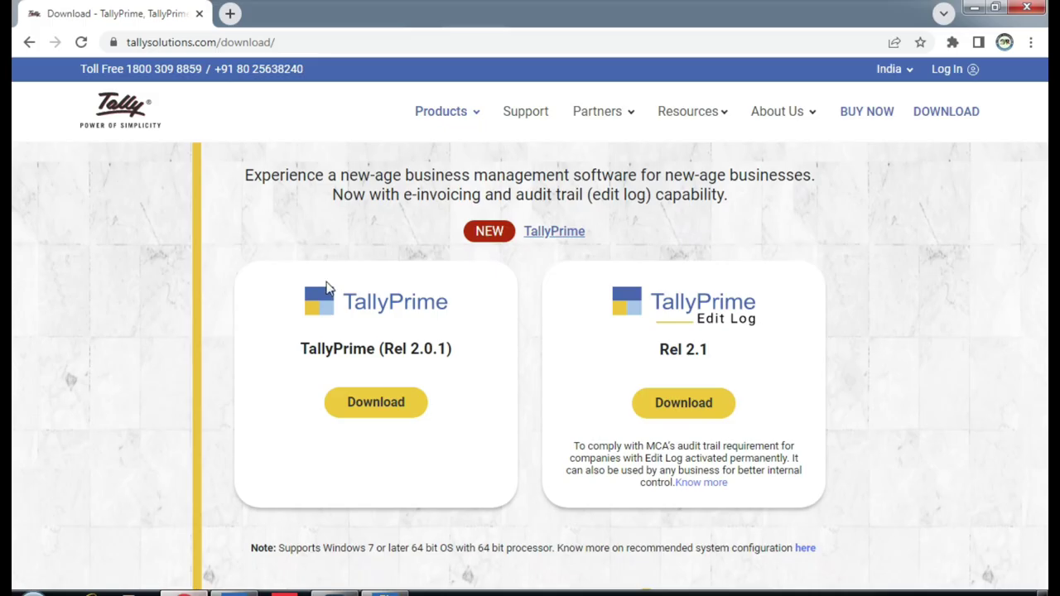
click(235, 15)
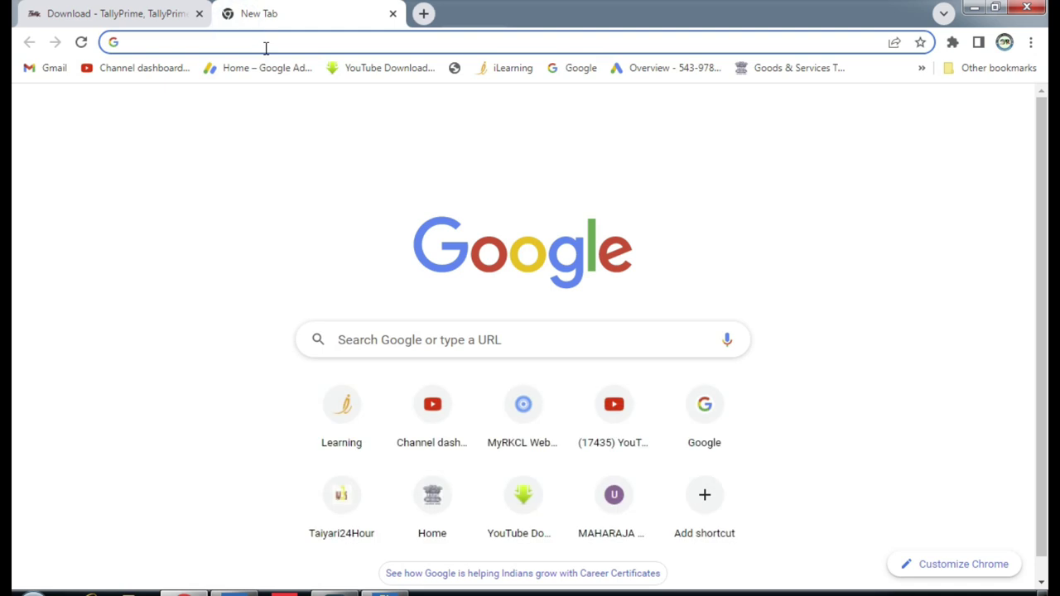
text(YOUTUBE)
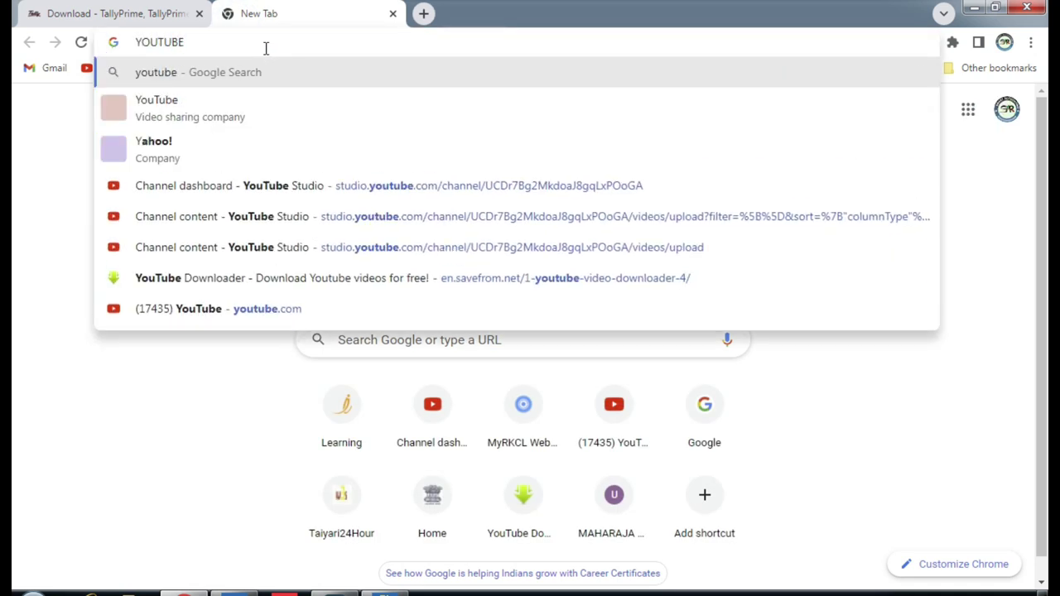
key(Return)
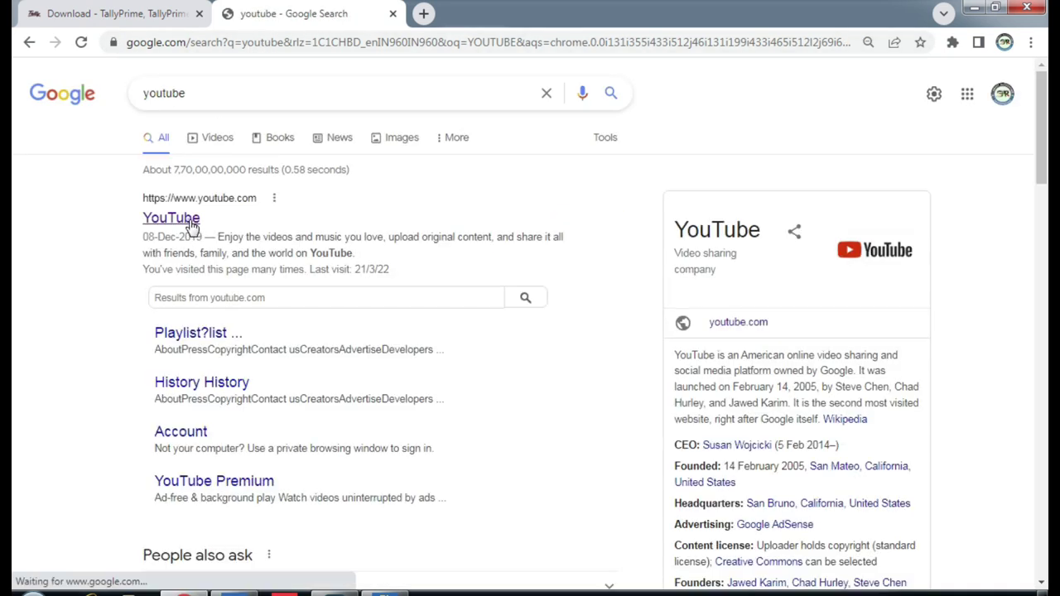
click(189, 223)
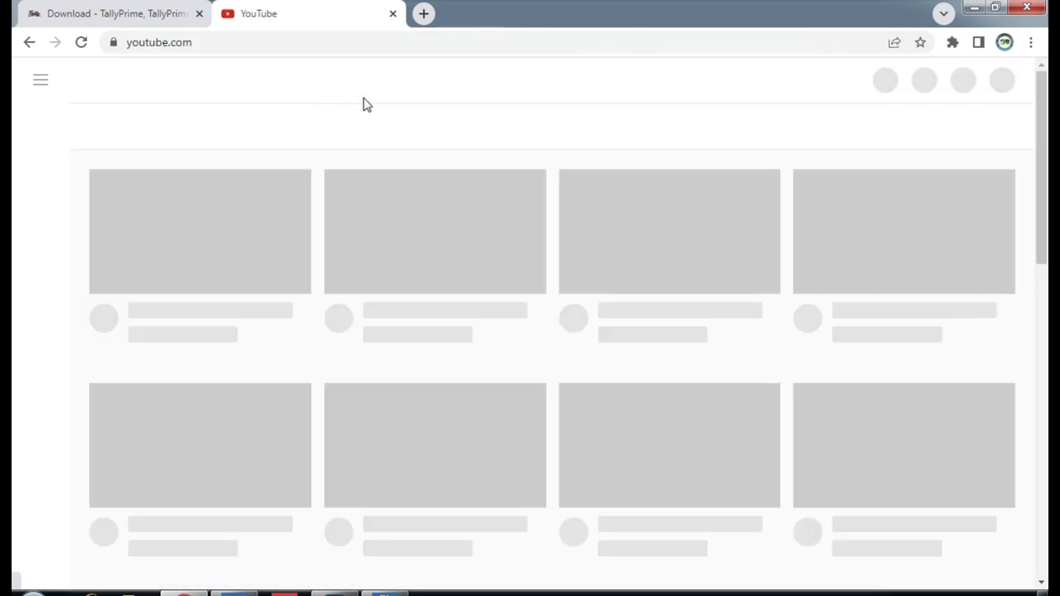
Step: Search YouTube for SMART ACCOUNTING RSNR, look over the channel results, and return to the Tally download page
click(346, 81)
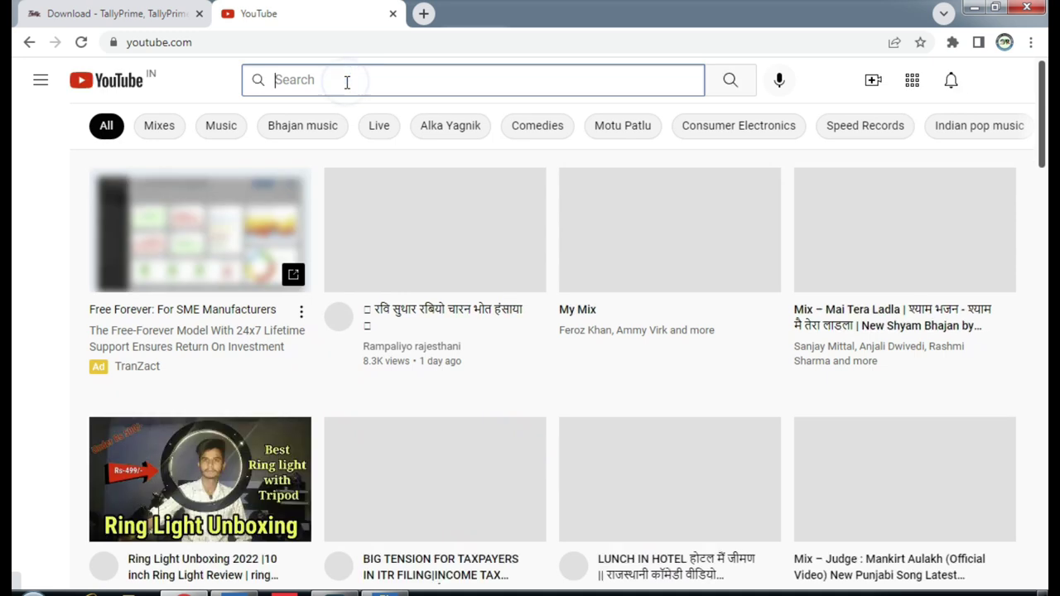
text(SMART ACC)
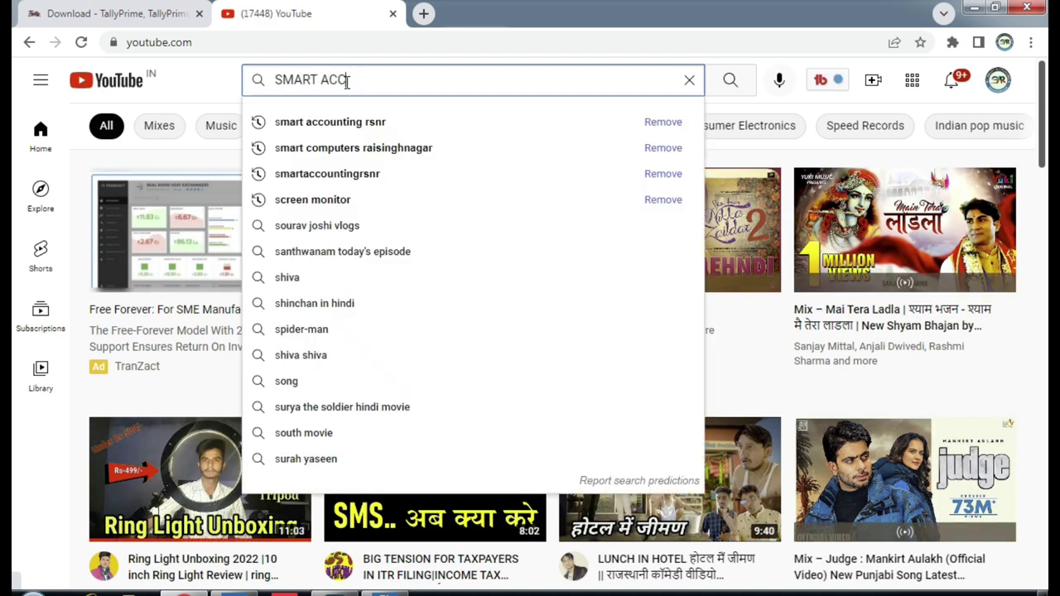
text(OUNTING RSNR)
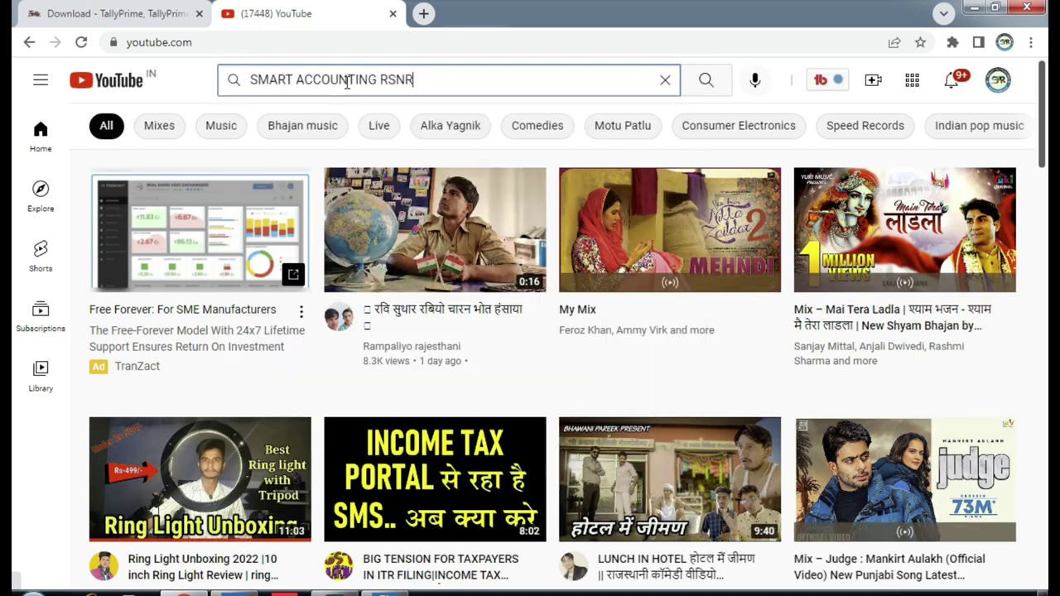
key(Return)
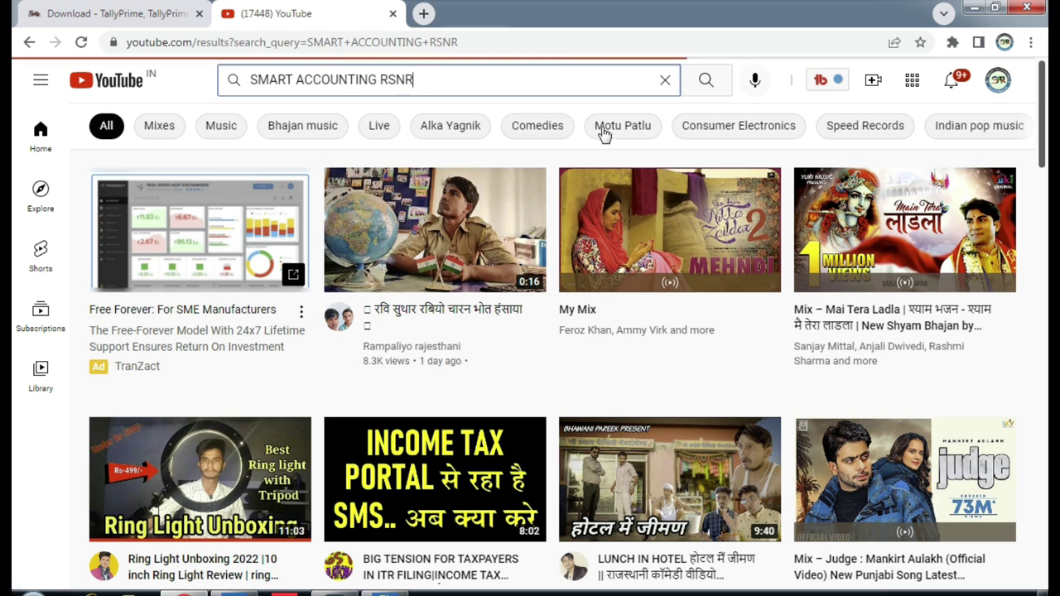
scroll(384, 329, down, 1)
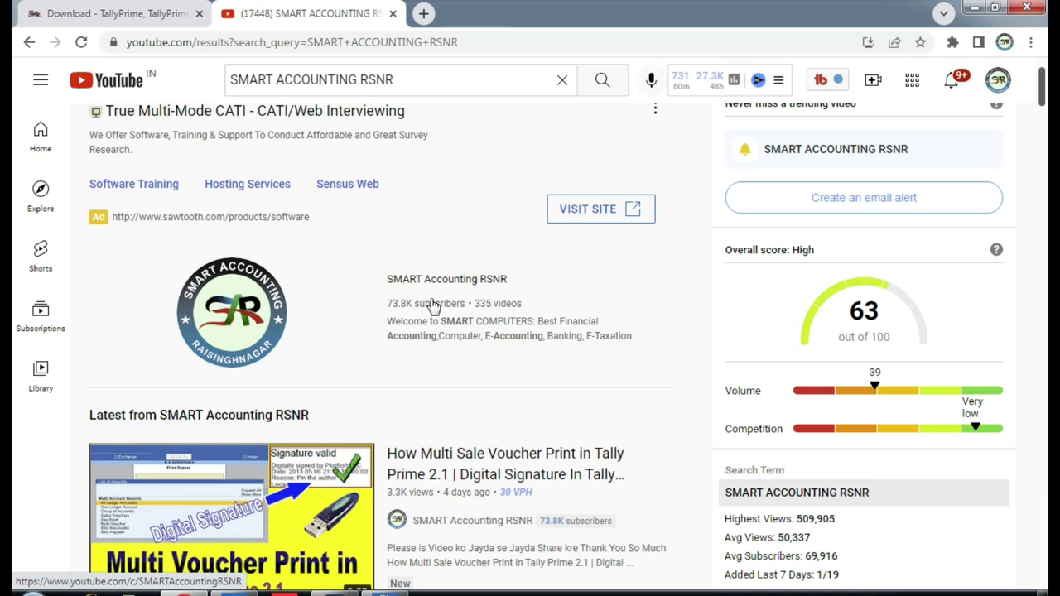
click(138, 14)
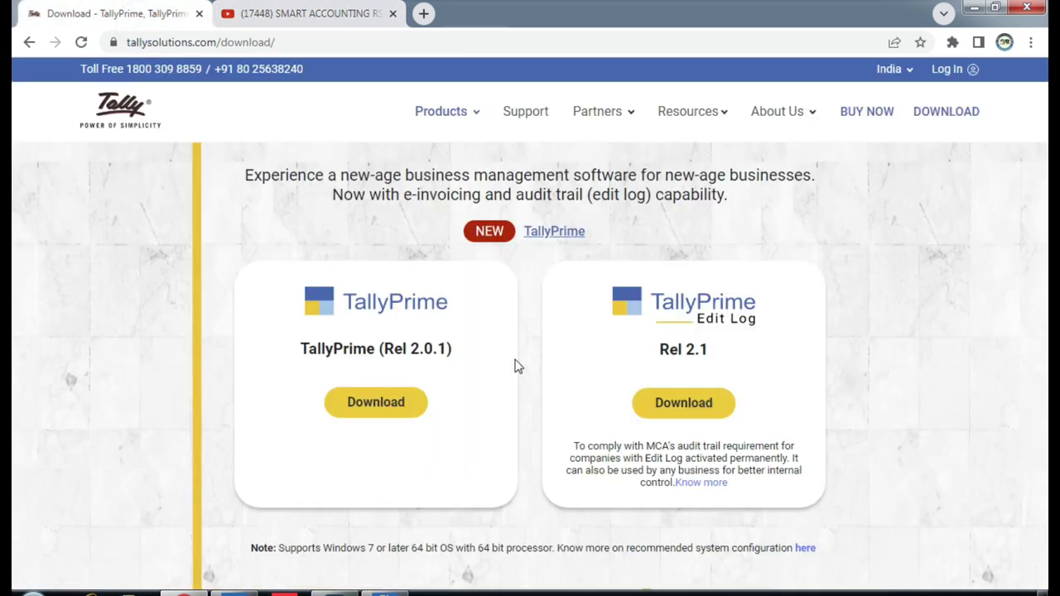